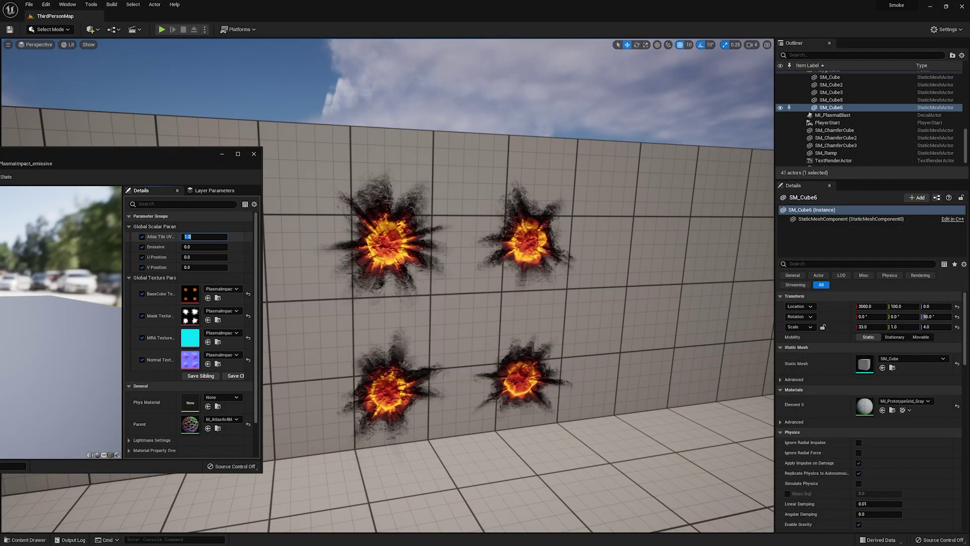
Set the decal instance's Atlas Tile UV to 0.5 and Emissive strength to 4500.
type(".5")
key("Return")
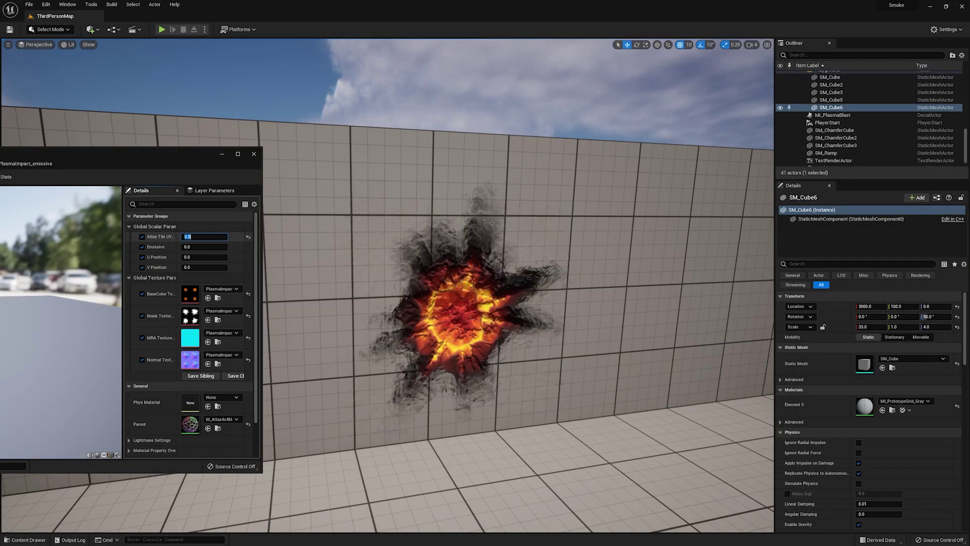
left_click(215, 248)
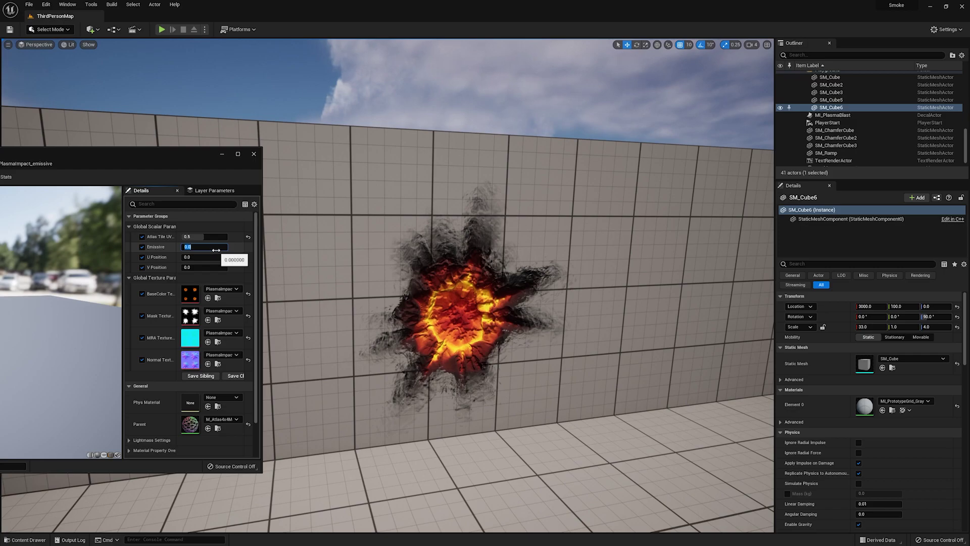
type("4500")
key("Return")
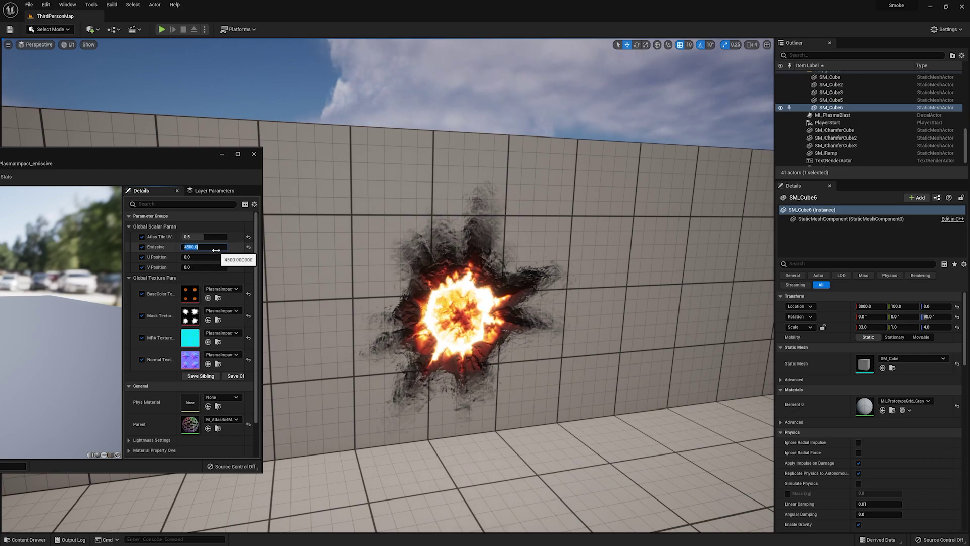
Set the atlas tile's U Position and V Position both to 1.0.
left_click(204, 257)
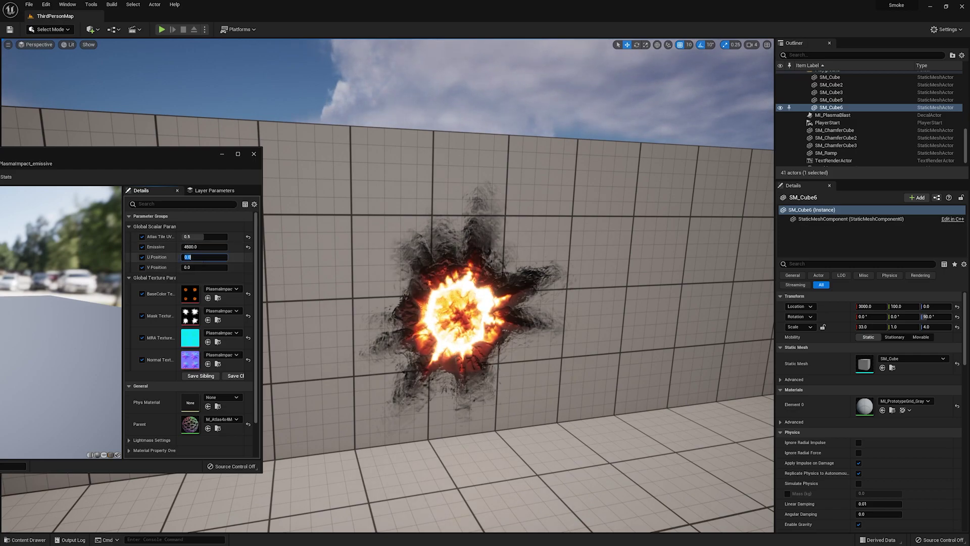
type("1")
key("Return")
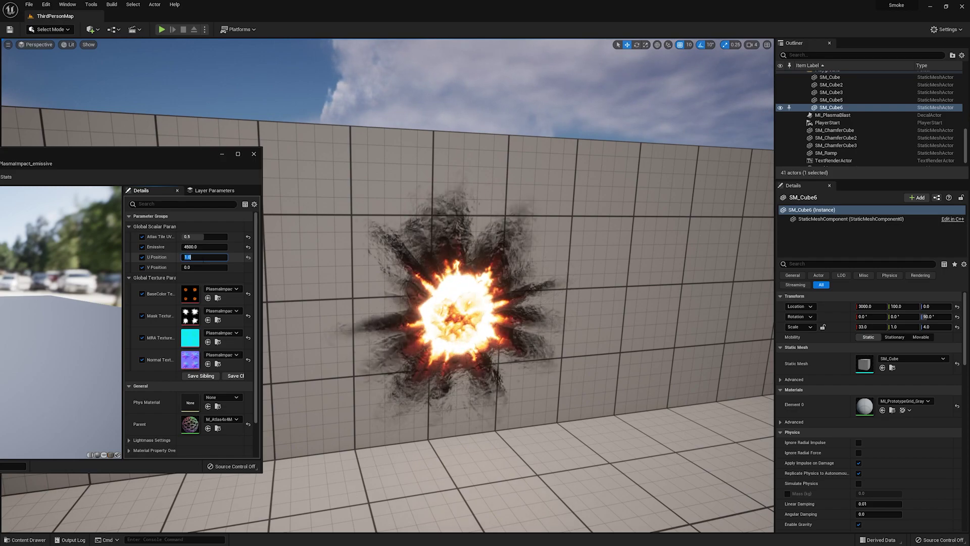
left_click(203, 267)
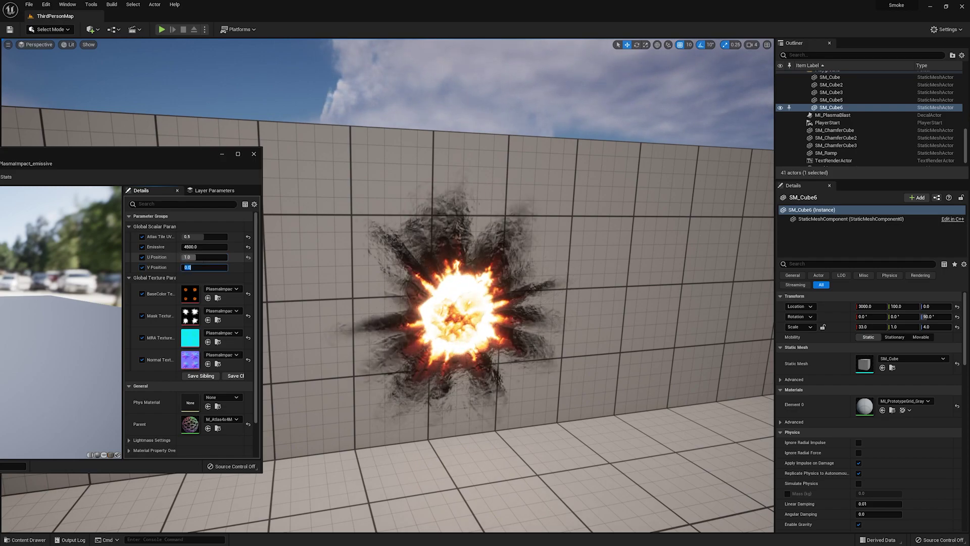
type("1")
key("Return")
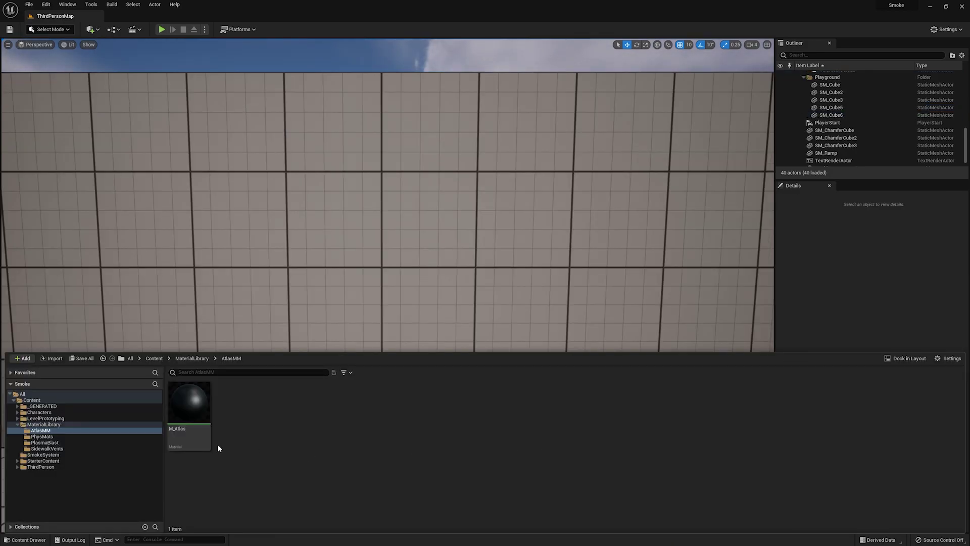
Open the M_Atlas material from the AtlasMM folder in the Material Editor.
mouse_move(192, 431)
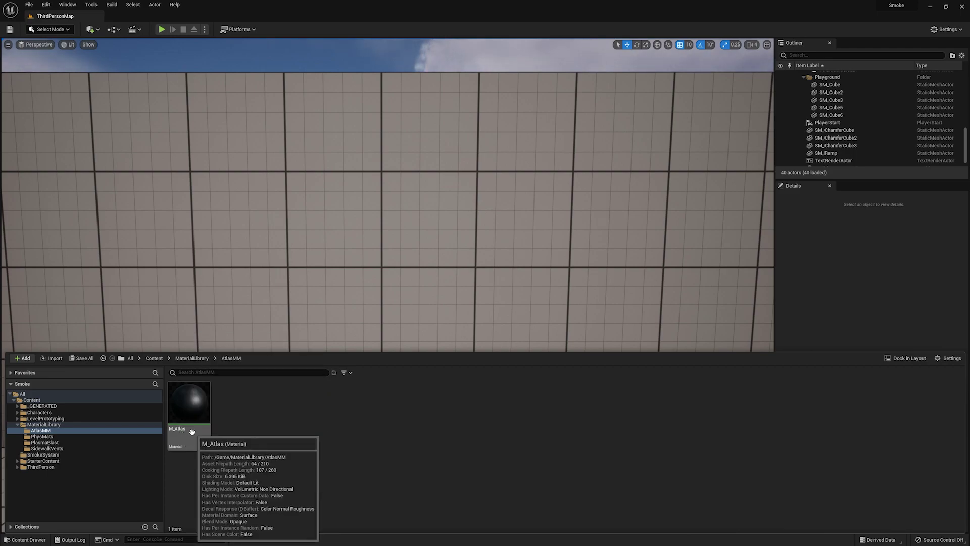
double_click(192, 431)
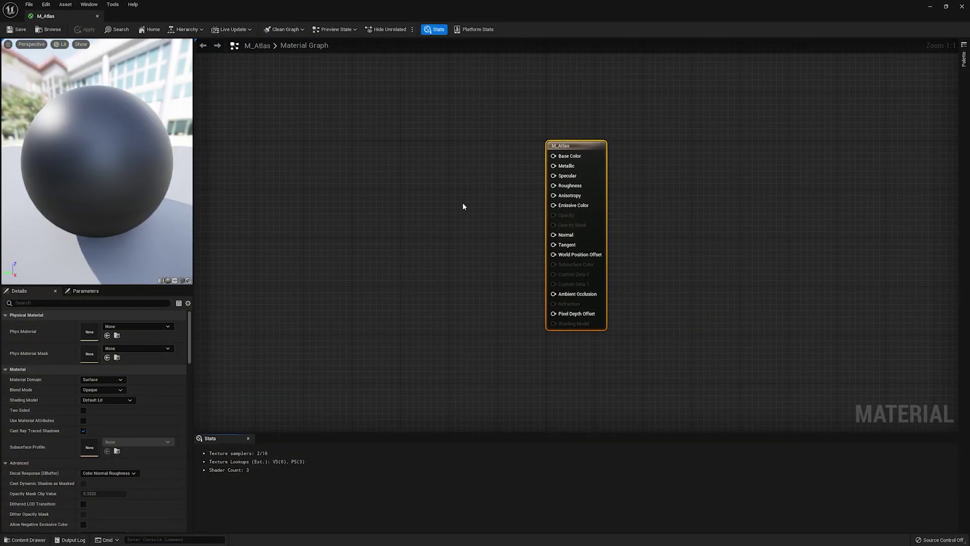
Add a TextureSampleParameter2D node named Base Color that samples UV_Grid_Sm.
right_click(422, 123)
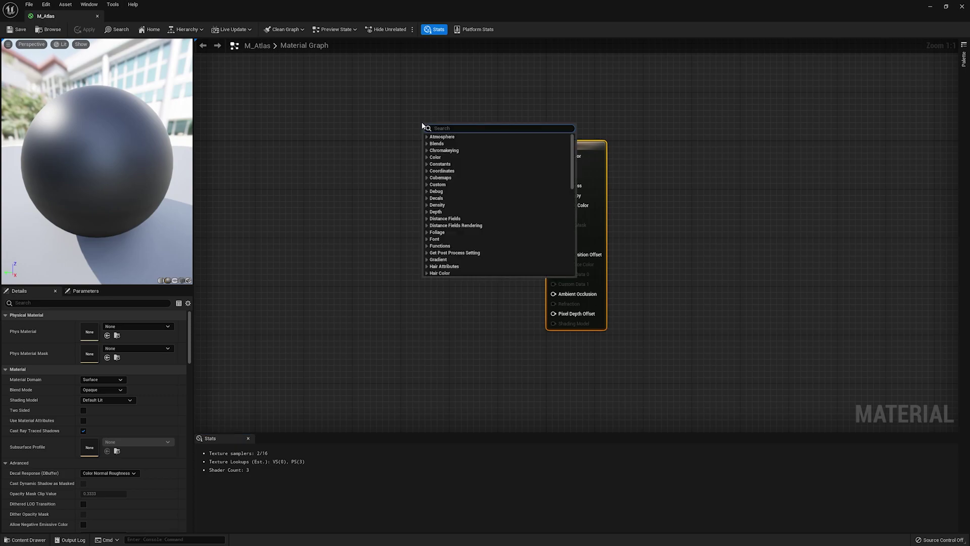
type("text")
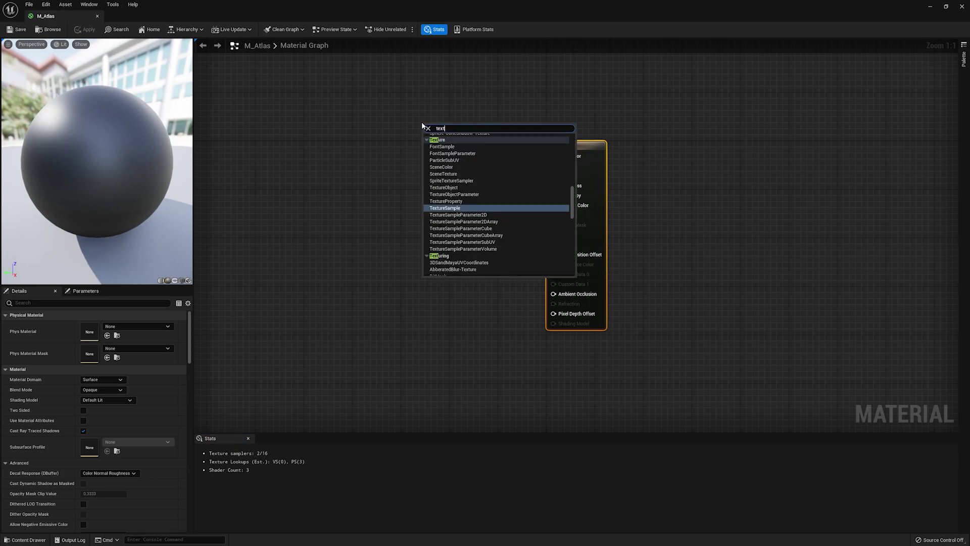
type("ure par")
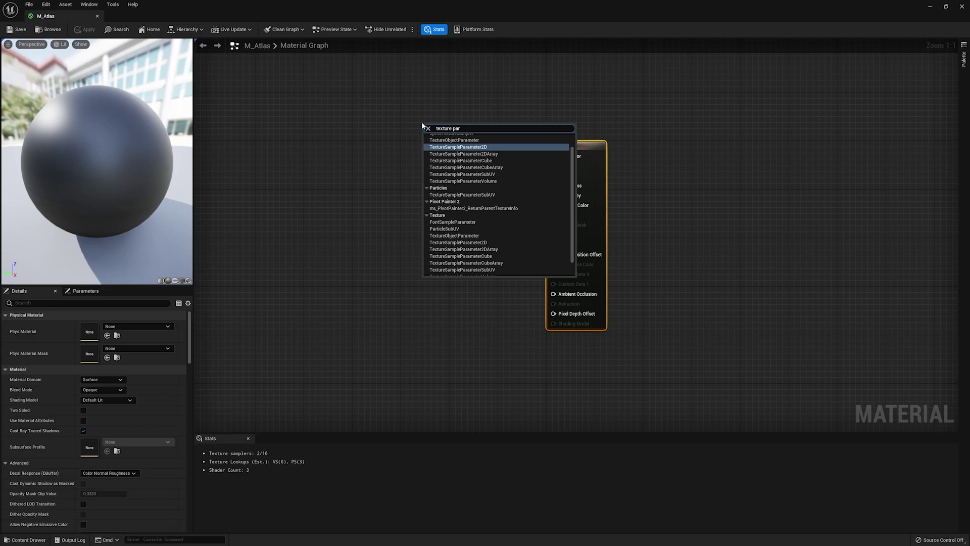
left_click(470, 147)
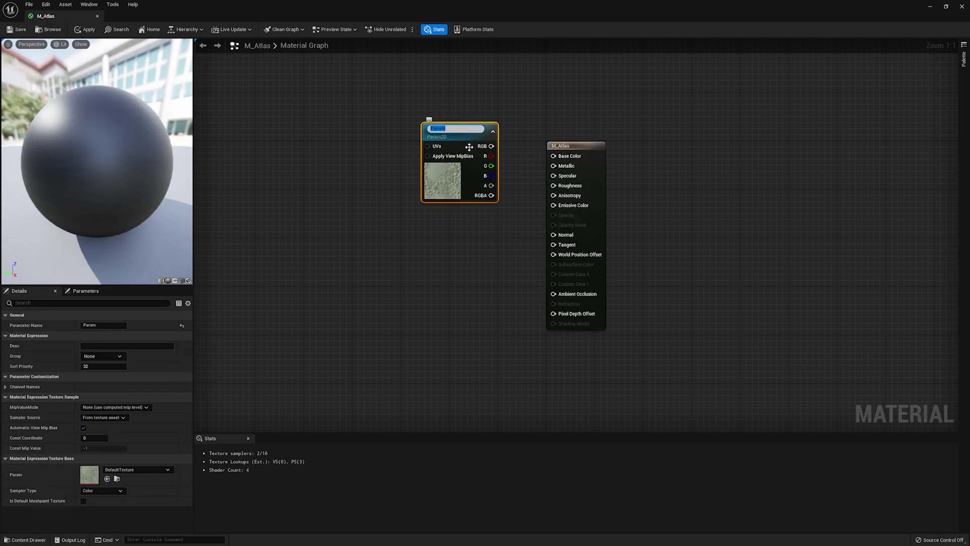
type("Base Color")
key("Return")
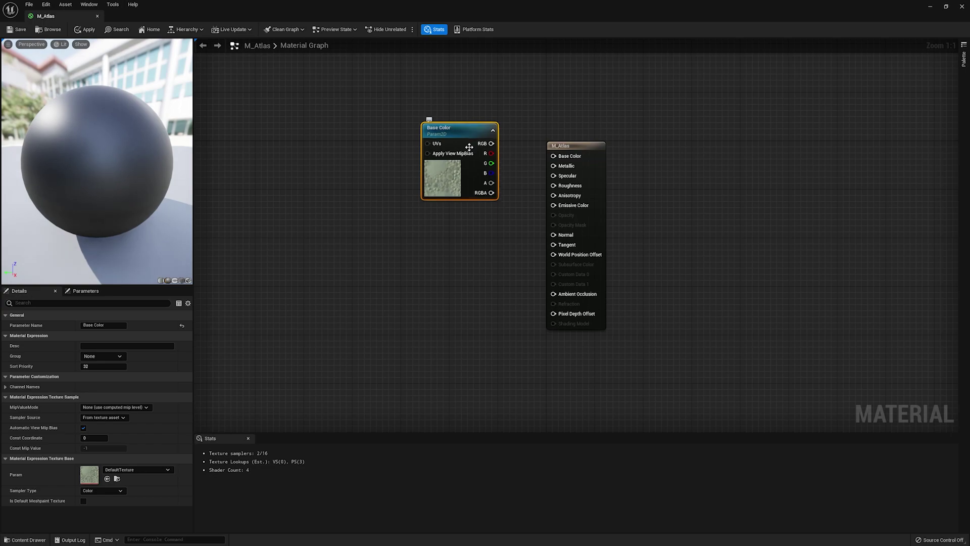
left_click(134, 471)
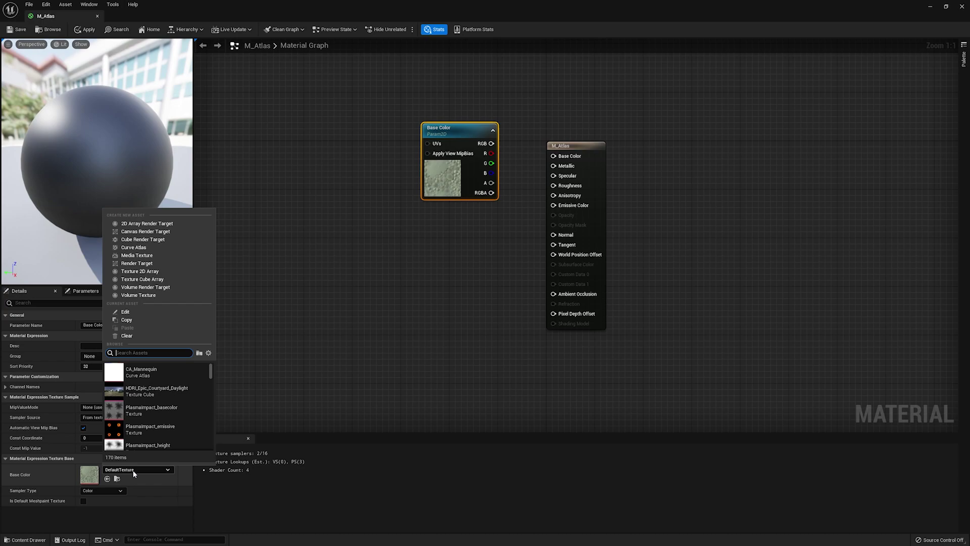
type("uv")
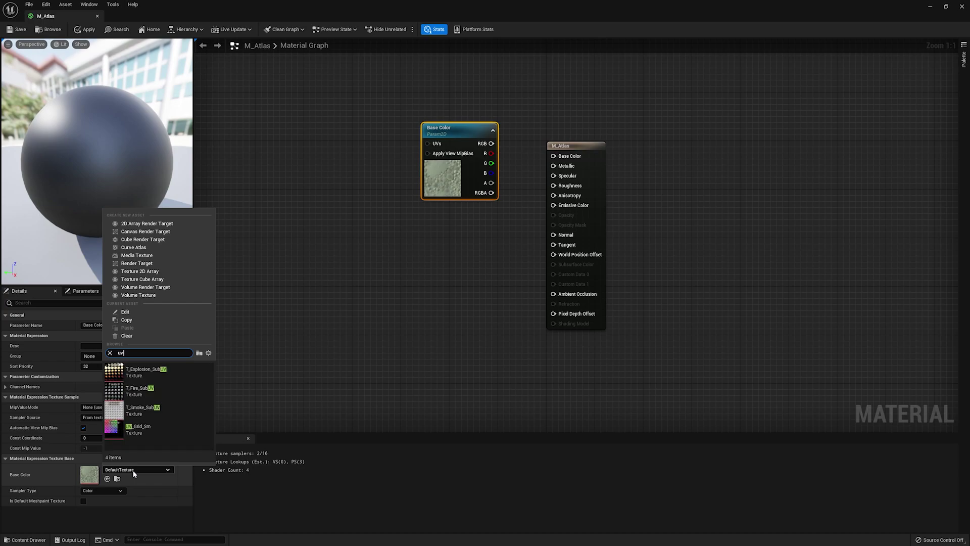
left_click(140, 429)
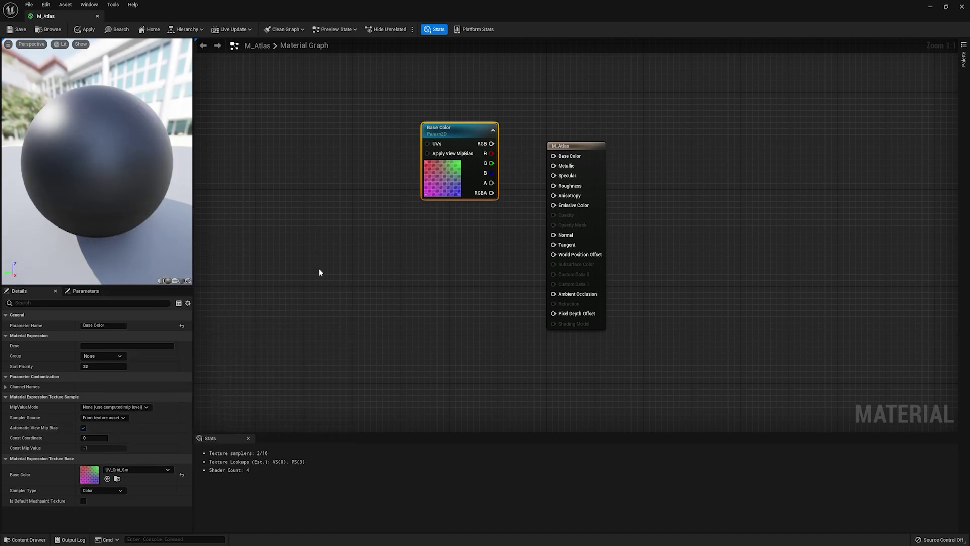
Wire the Base Color node's RGB into the material's Base Color and preview it on a plane.
left_click_drag(491, 144, 559, 159)
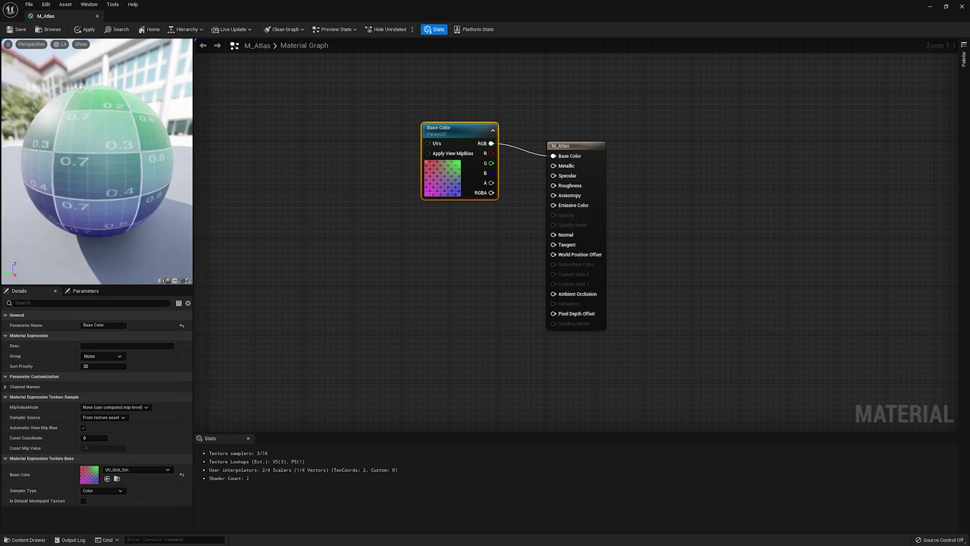
left_click(181, 279)
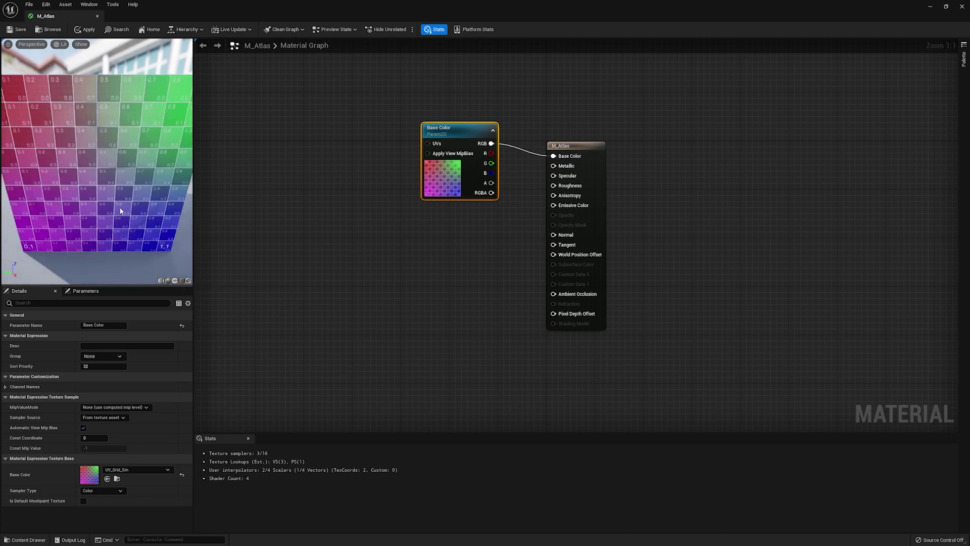
scroll(104, 188, "down", 3)
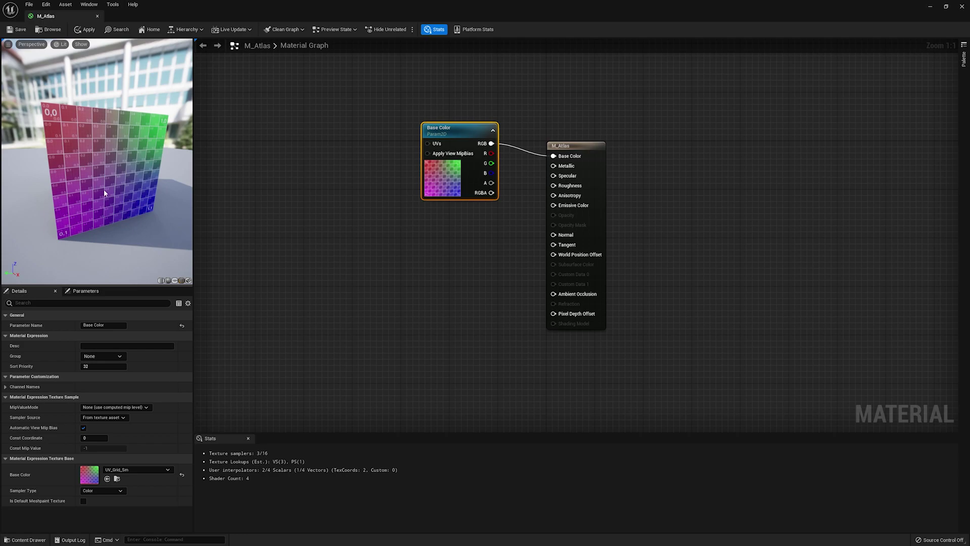
left_click_drag(444, 181, 435, 180)
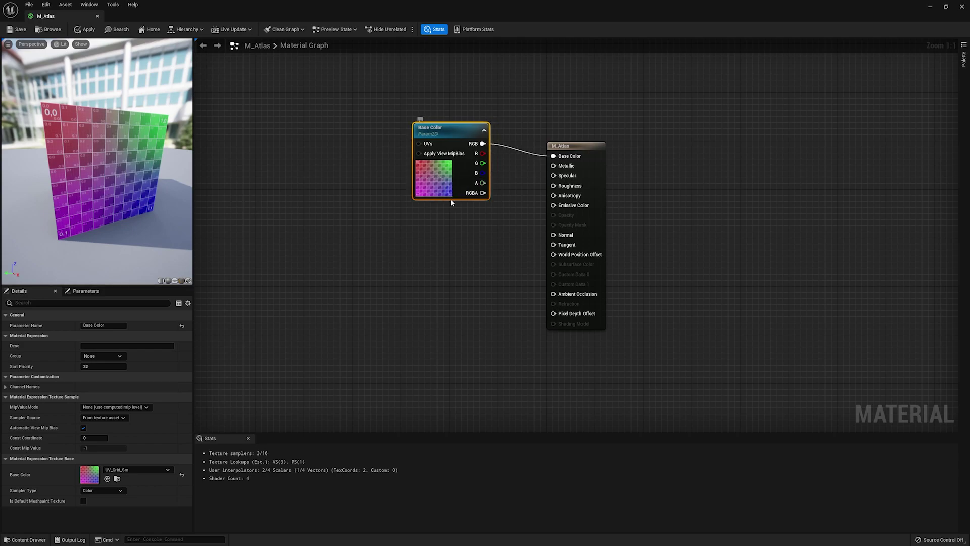
key("ctrl+d")
left_click_drag(490, 257, 452, 276)
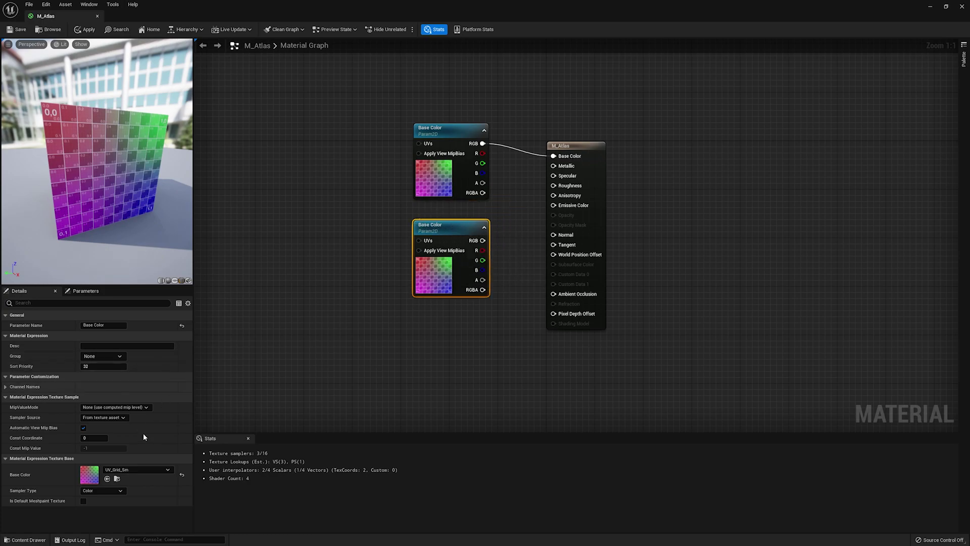
left_click(122, 470)
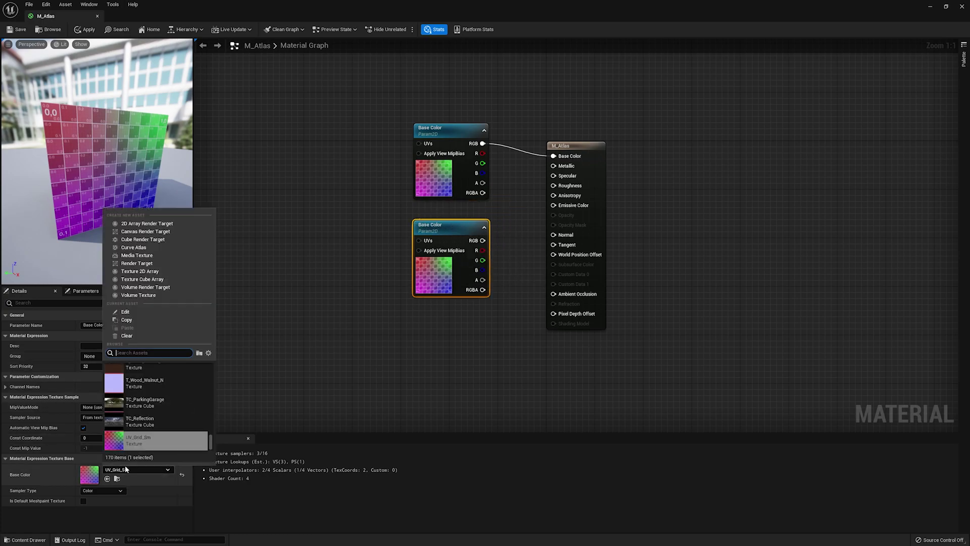
type("mra")
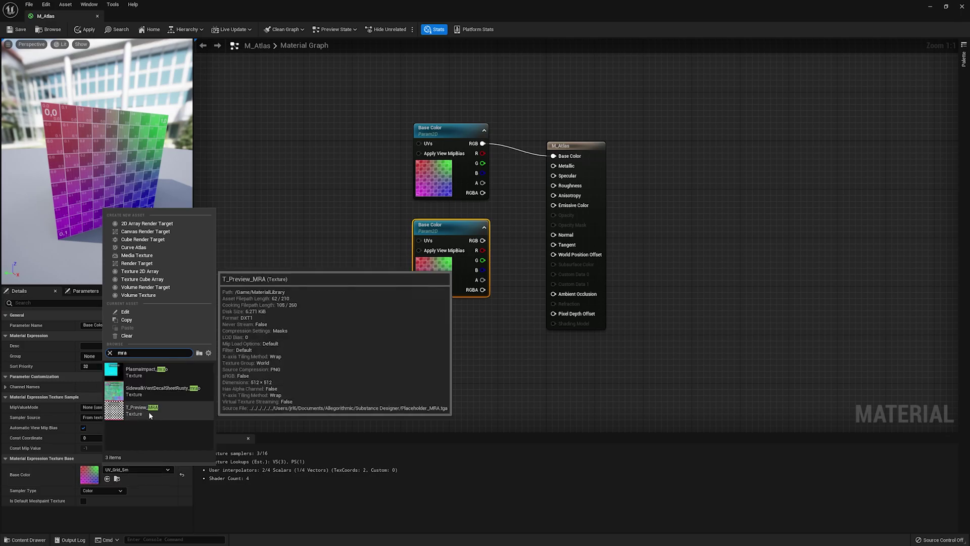
left_click(150, 414)
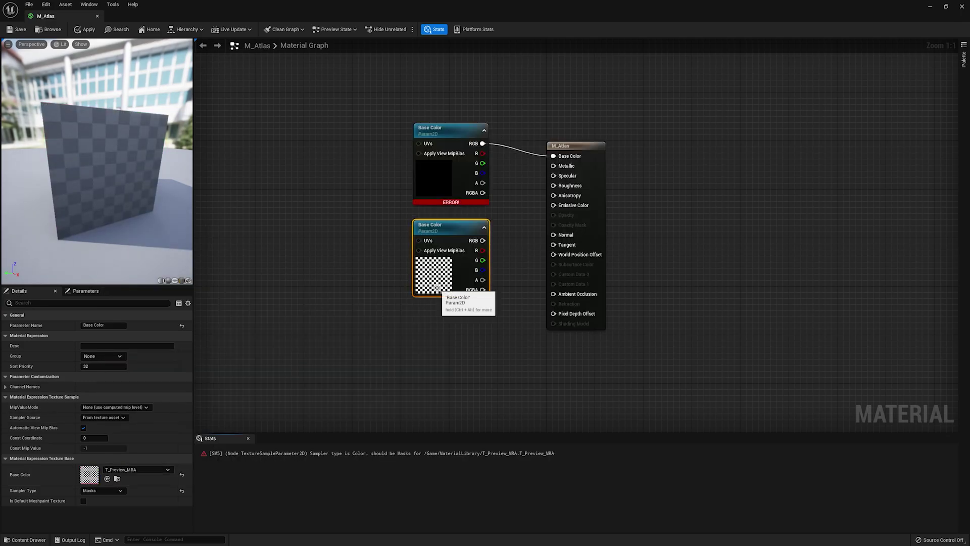
left_click(450, 174)
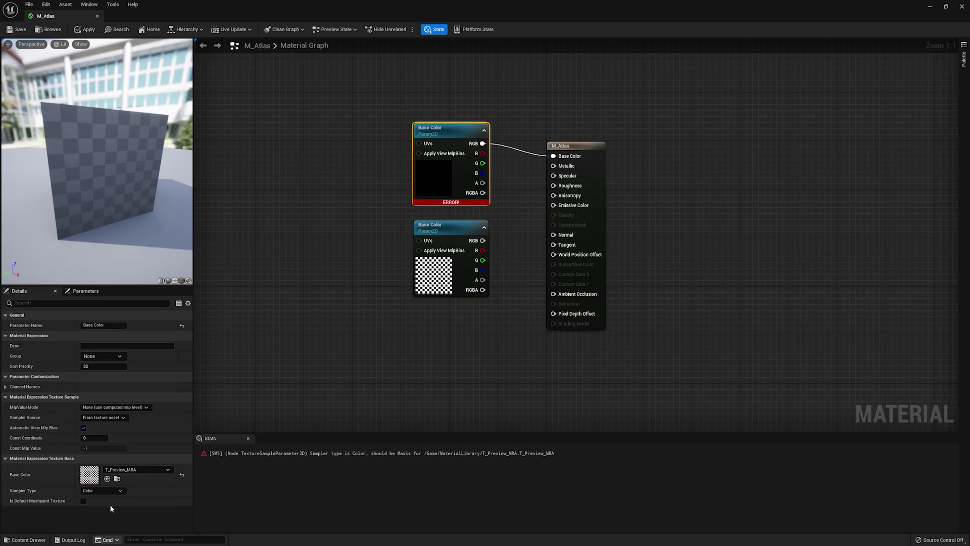
left_click(129, 471)
left_click(481, 313)
left_click(449, 244)
key("Delete")
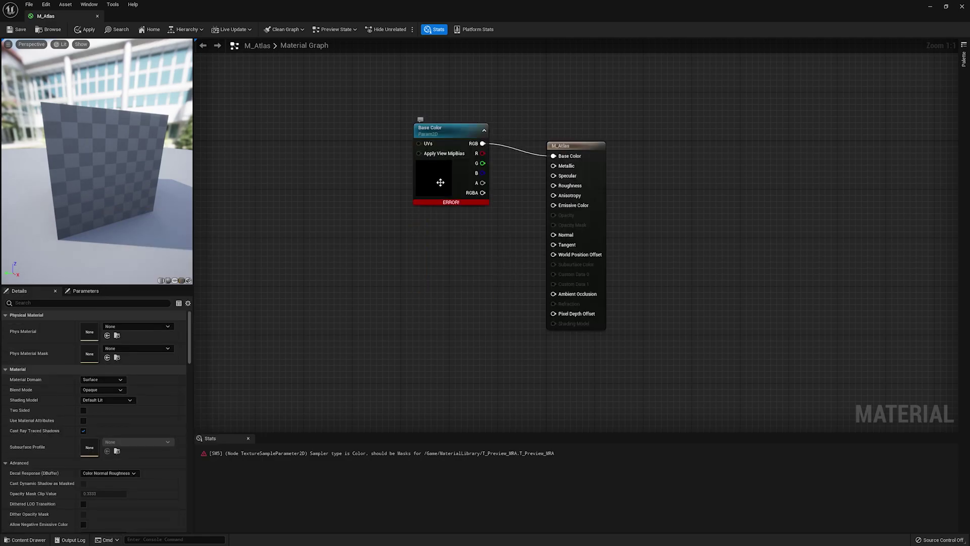
left_click(440, 177)
left_click(137, 469)
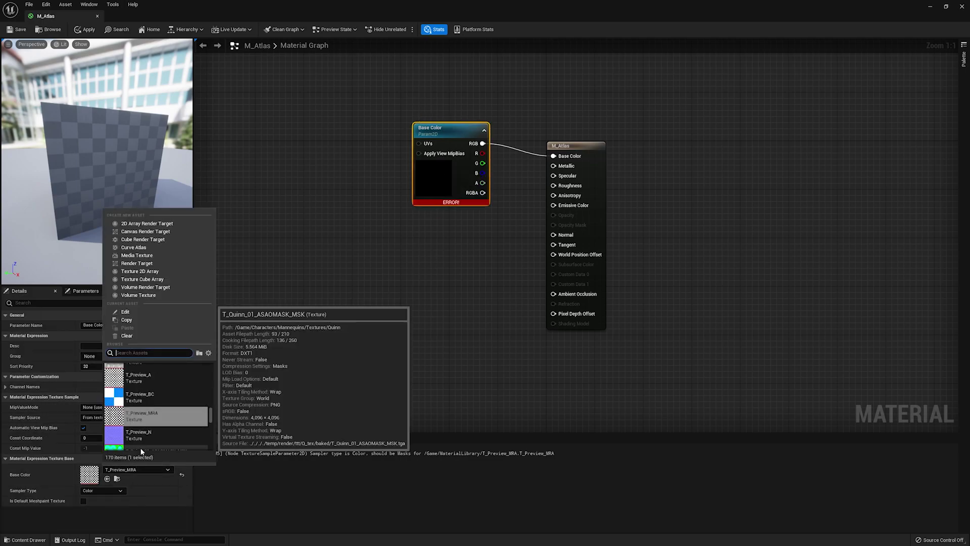
type("uv")
left_click(144, 446)
left_click(384, 322)
left_click(449, 195)
Duplicate the Base Color texture node below the original and rename the copy MRA.
key("ctrl+d")
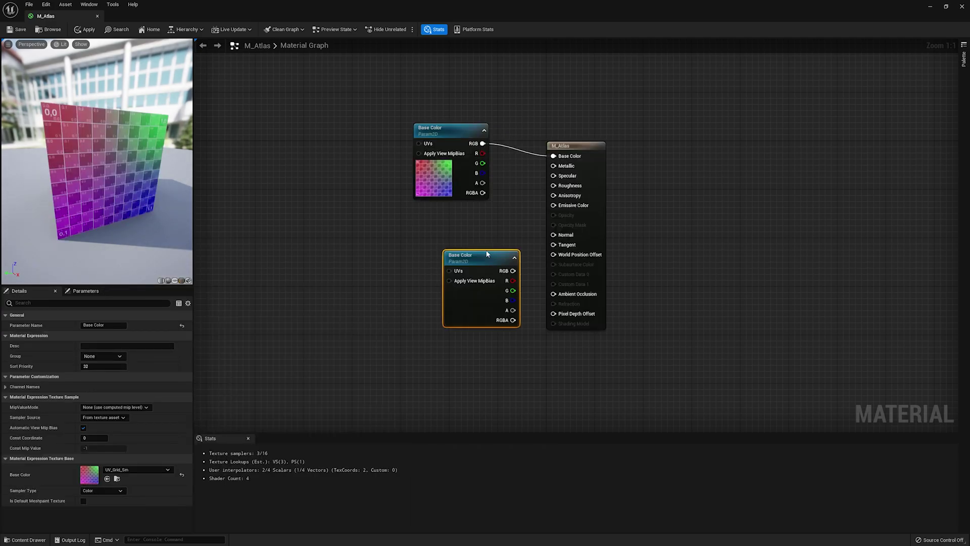
left_click_drag(478, 272, 446, 243)
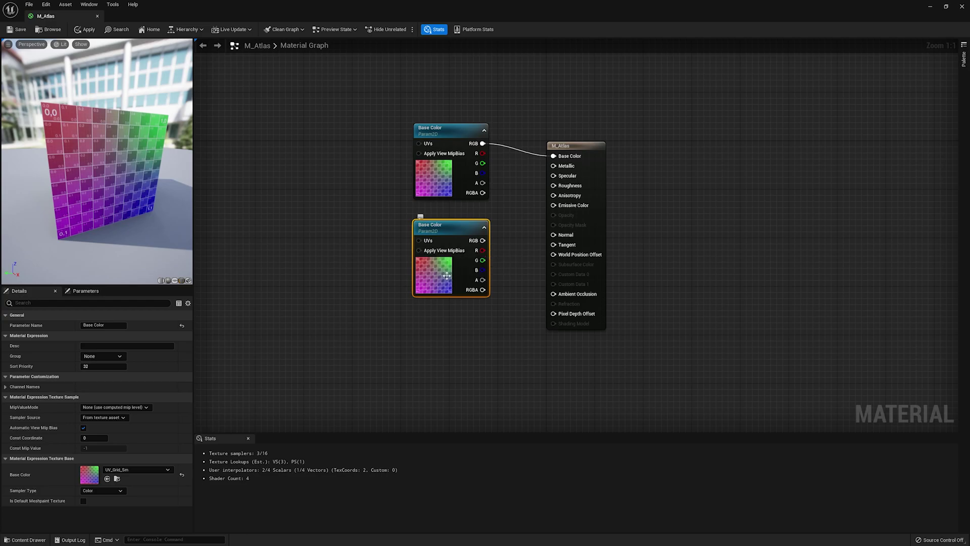
left_click(103, 326)
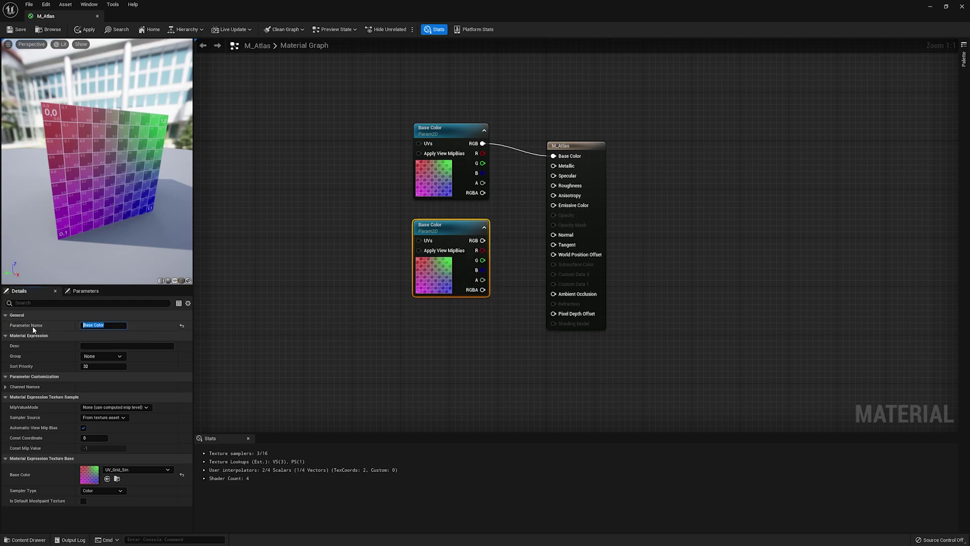
type("MRA")
key("Return")
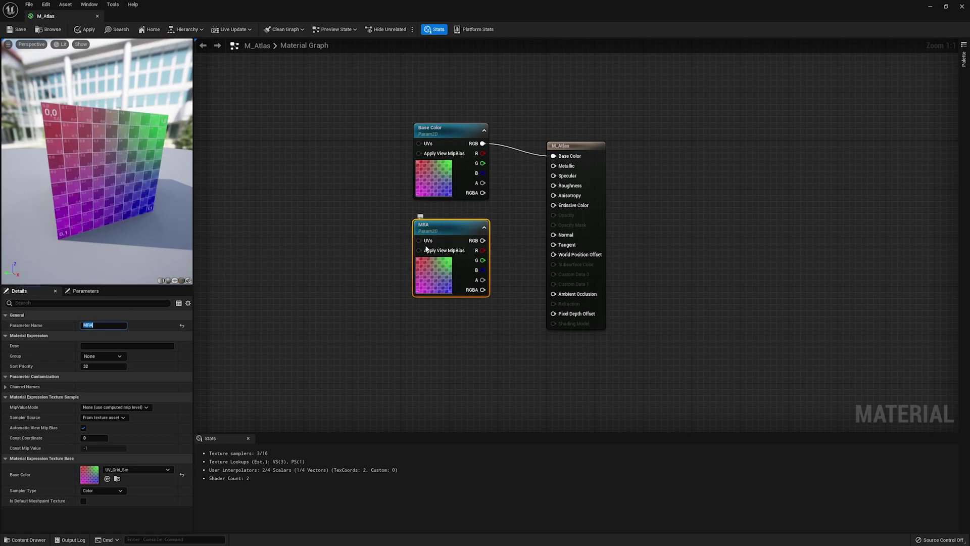
Assign the T_Preview_MRA texture to the MRA parameter.
left_click(132, 471)
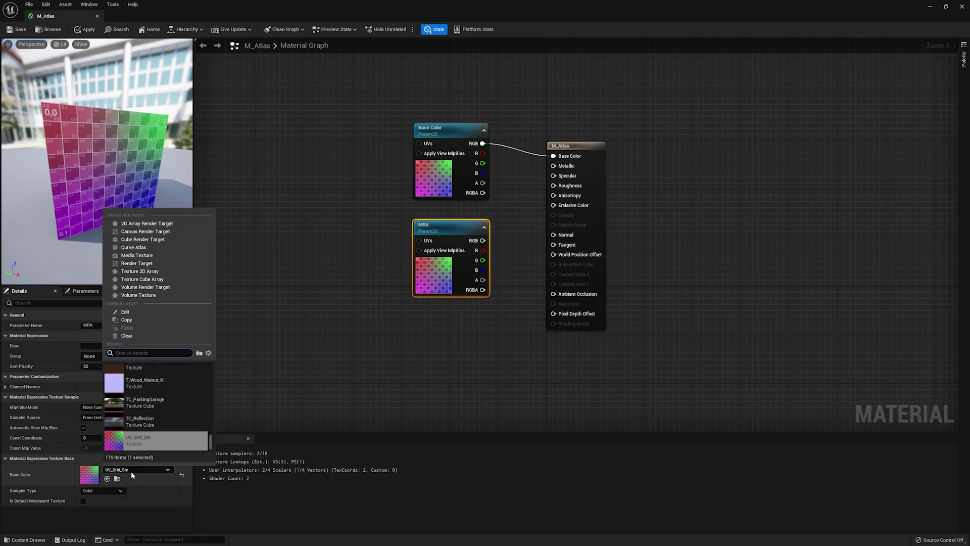
type("mra")
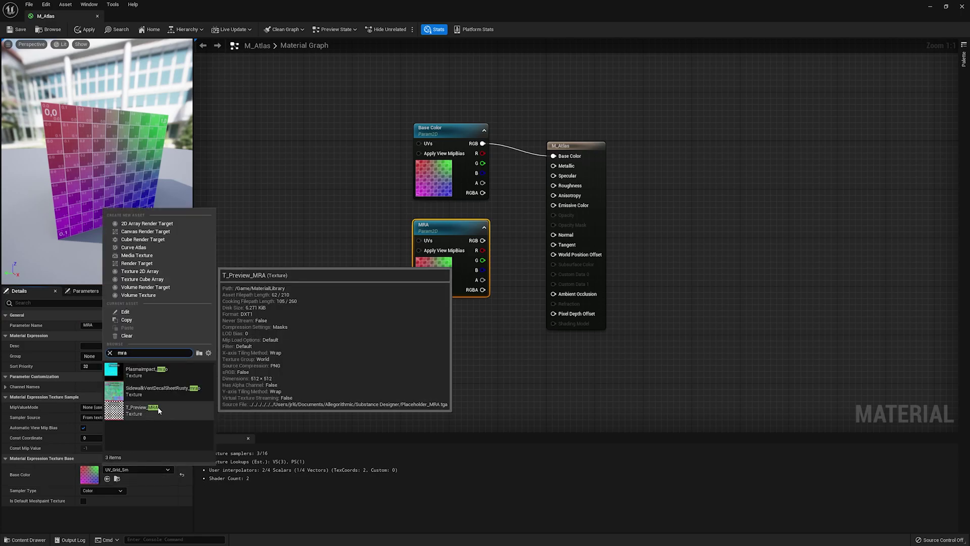
left_click(153, 414)
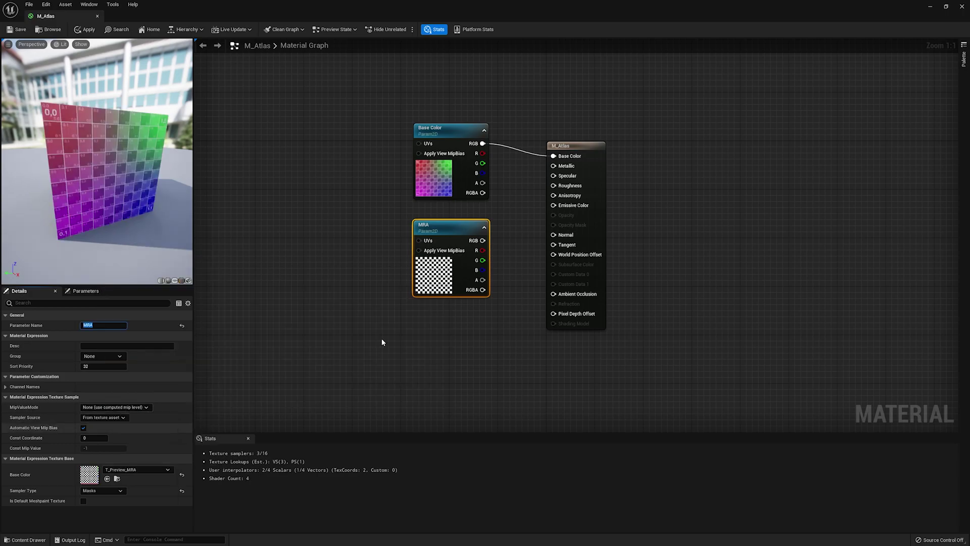
left_click(434, 259)
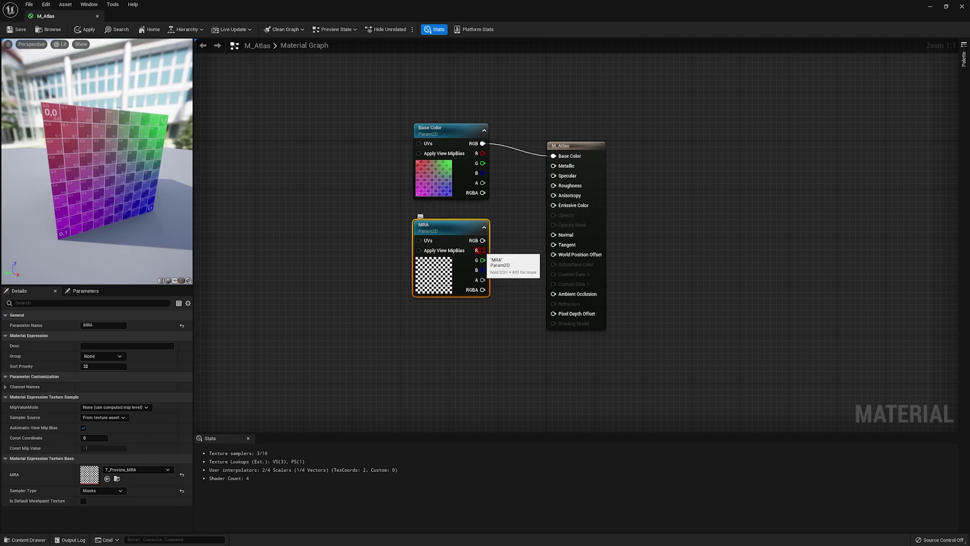
Connect MRA's R, G, B to Metallic, Roughness and Ambient Occlusion, then duplicate the MRA node.
left_click_drag(479, 250, 559, 169)
left_click_drag(483, 261, 553, 186)
left_click_drag(483, 270, 558, 298)
right_click_drag(394, 353, 384, 292)
key("ctrl+d")
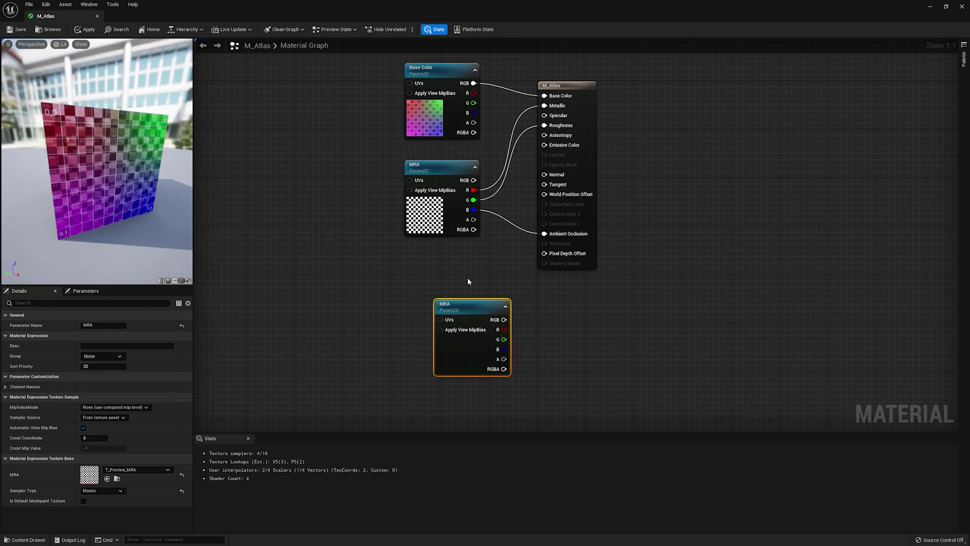
Place the copied node under MRA, rename it Normal and give it the T_Preview_N texture.
left_click_drag(465, 306, 435, 258)
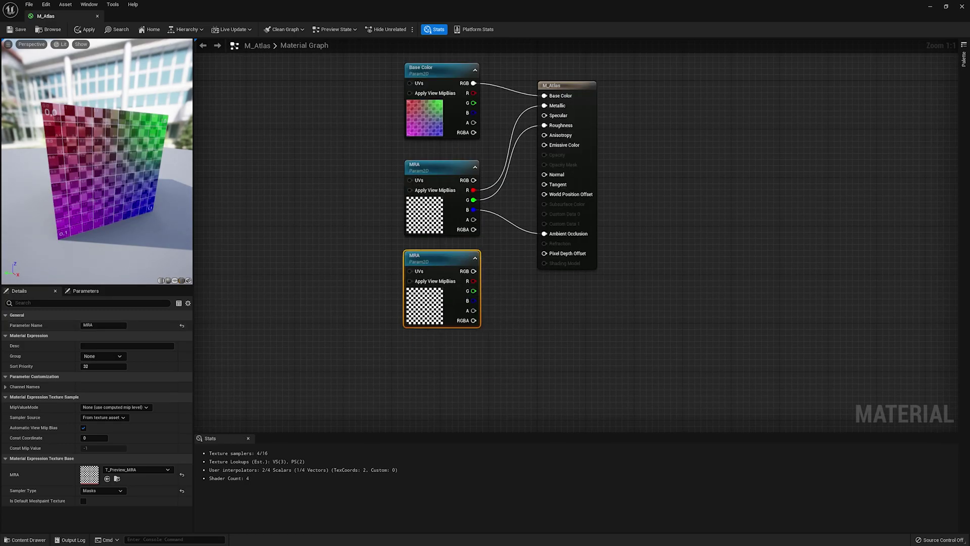
key("F2")
type("Noram")
key("Return")
left_click(154, 469)
mouse_move(147, 435)
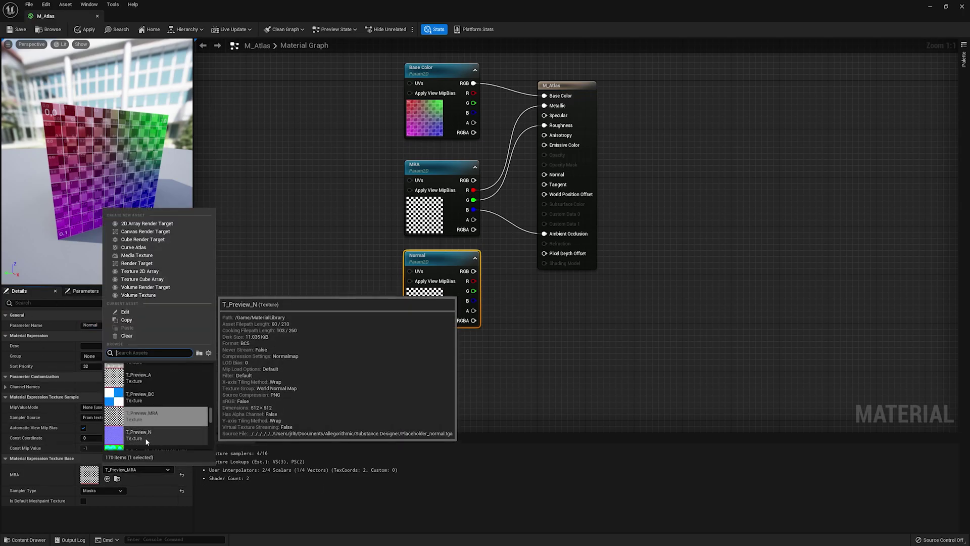
Wire the Normal node's RGB into the Normal input and review the MRA and Base Color nodes.
left_click_drag(474, 271, 545, 175)
right_click_drag(549, 322, 555, 363)
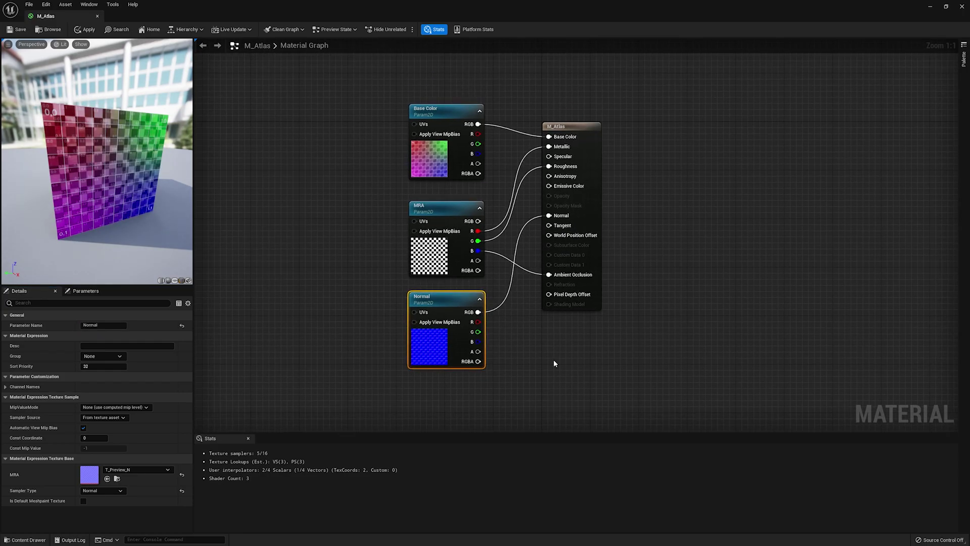
left_click(430, 248)
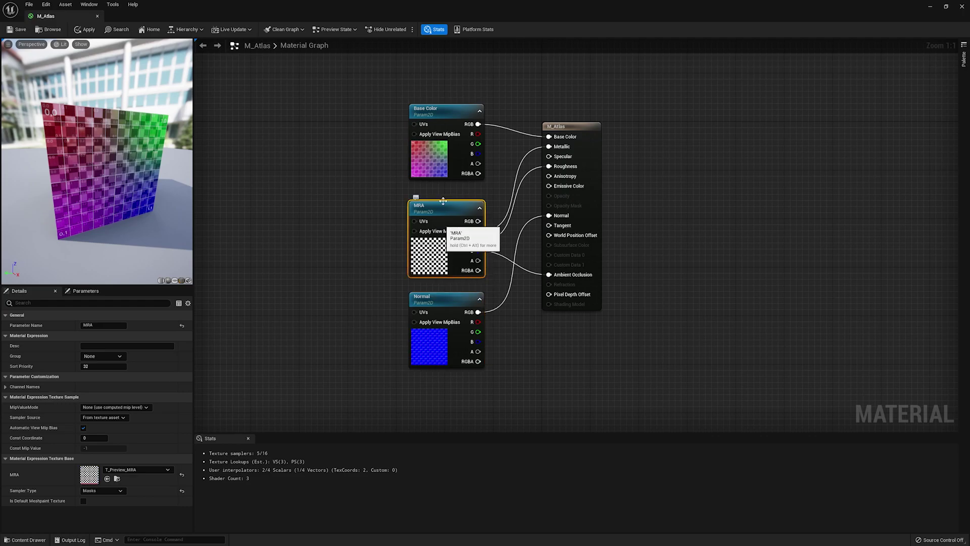
left_click(446, 146)
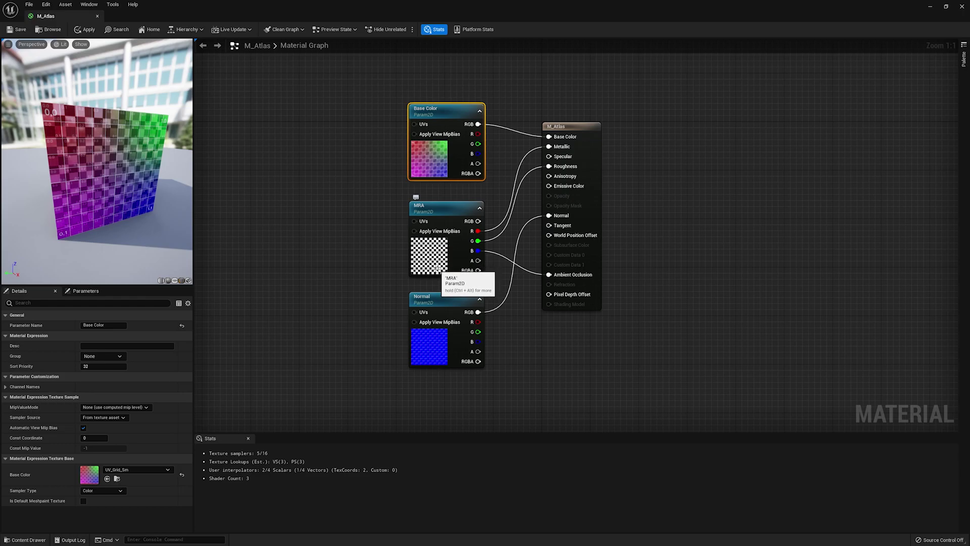
right_click_drag(368, 259, 336, 243)
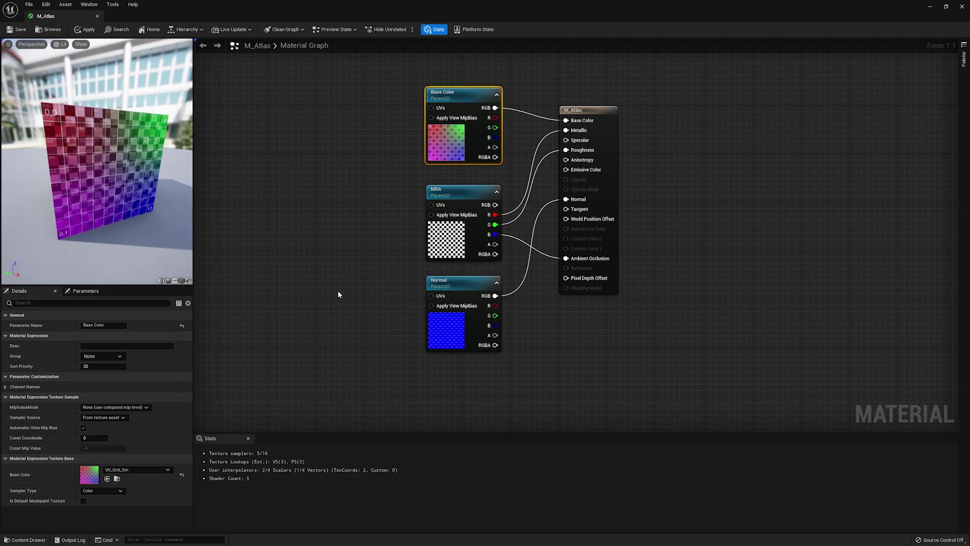
right_click_drag(373, 289, 451, 279)
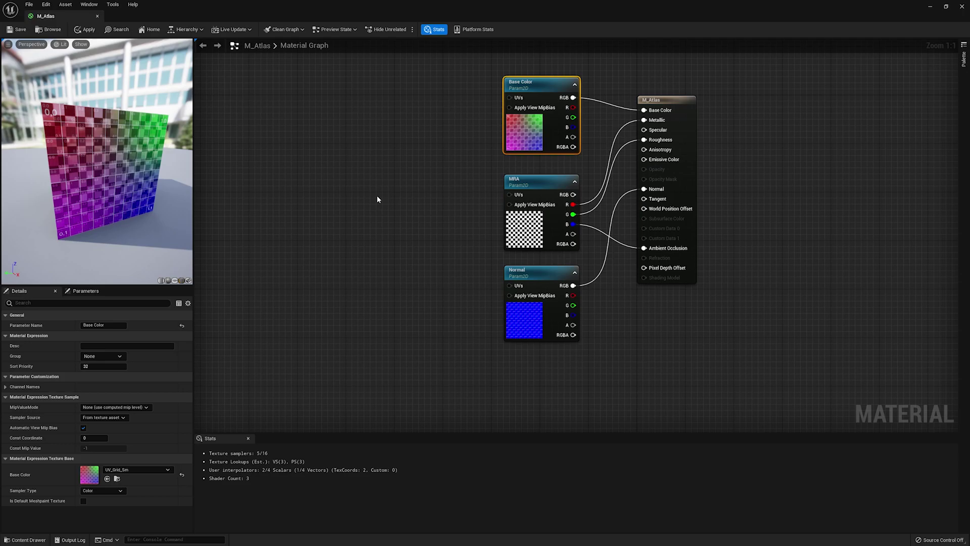
right_click_drag(377, 200, 431, 186)
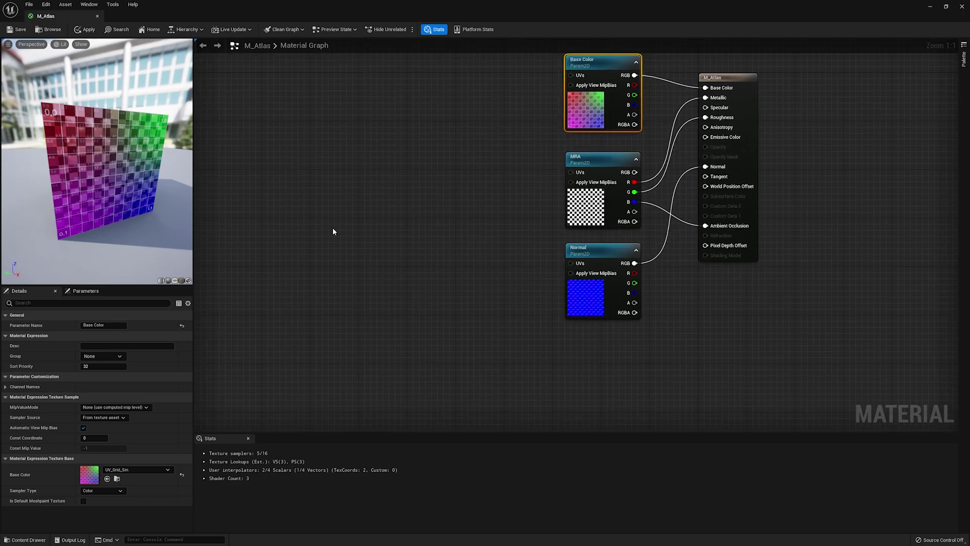
Add a scalar parameter named U Position on the left of the graph.
right_click_drag(328, 233, 361, 245)
left_click(362, 245)
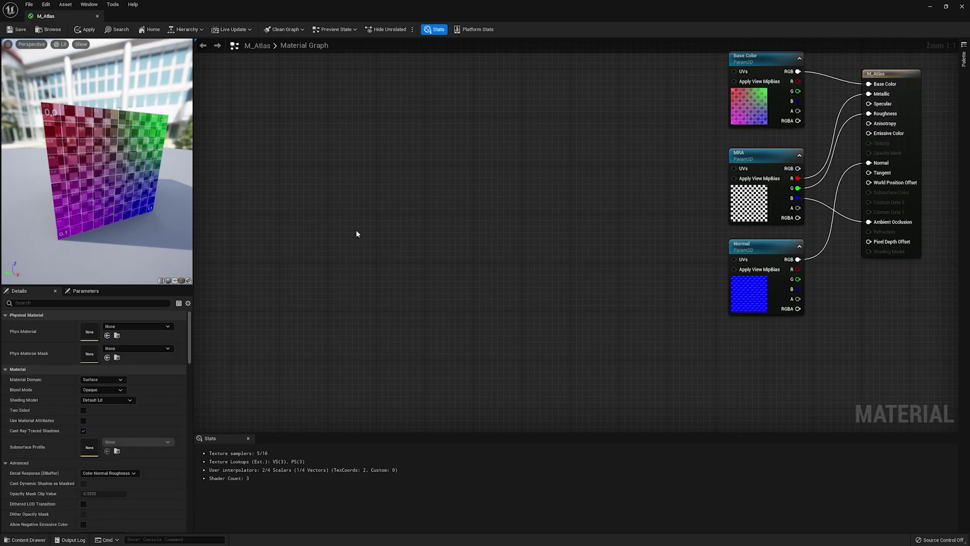
left_click(355, 236)
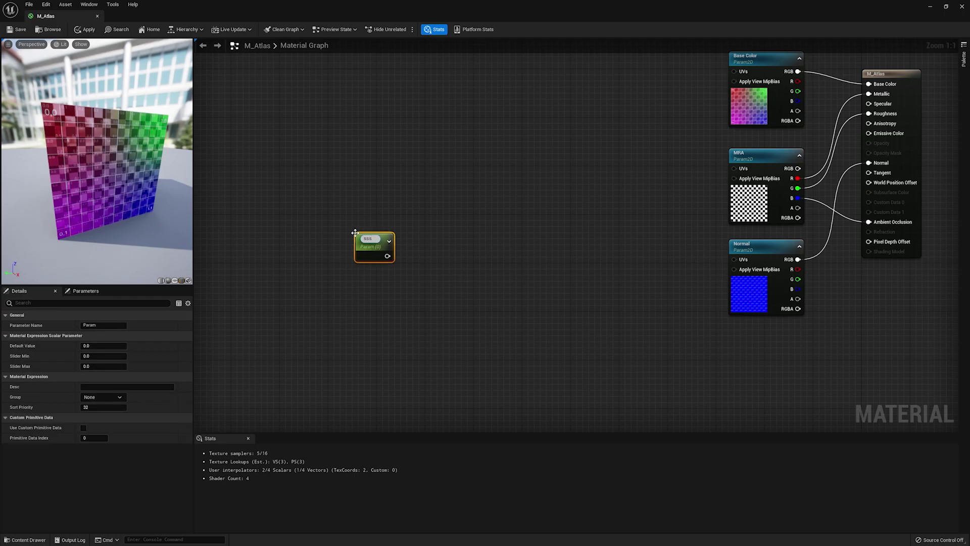
type("sss")
type("sition")
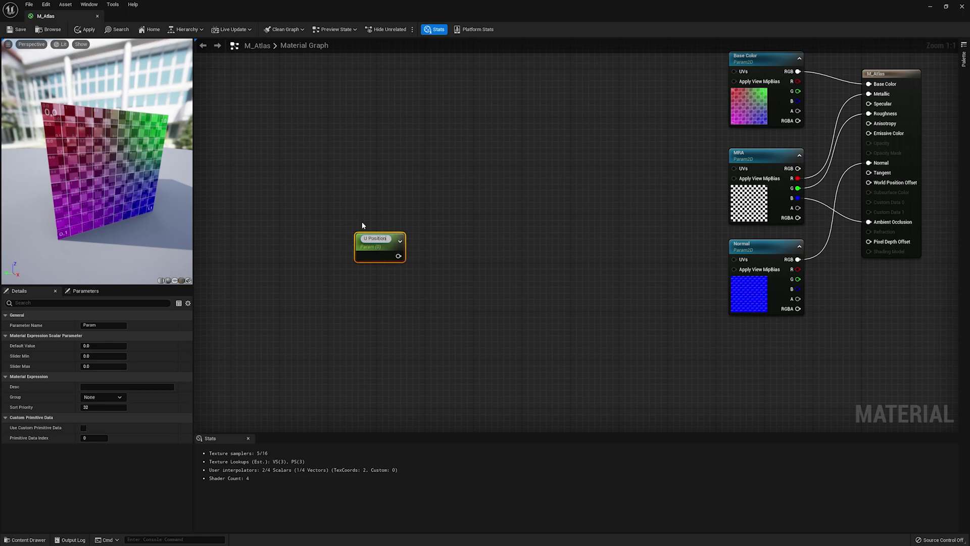
key("Return")
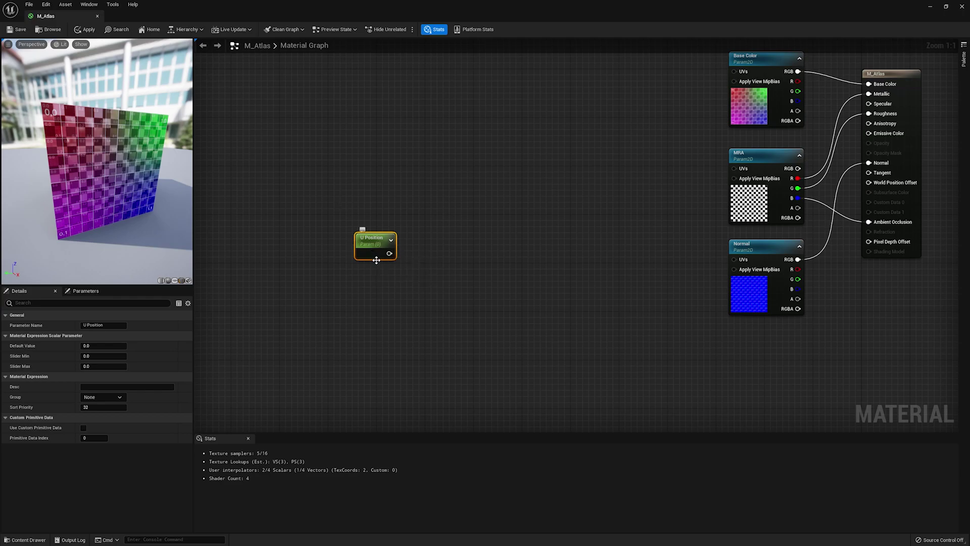
Duplicate U Position, rename the copy V Position and tuck it just underneath.
key("ctrl+d")
left_click_drag(397, 277, 367, 276)
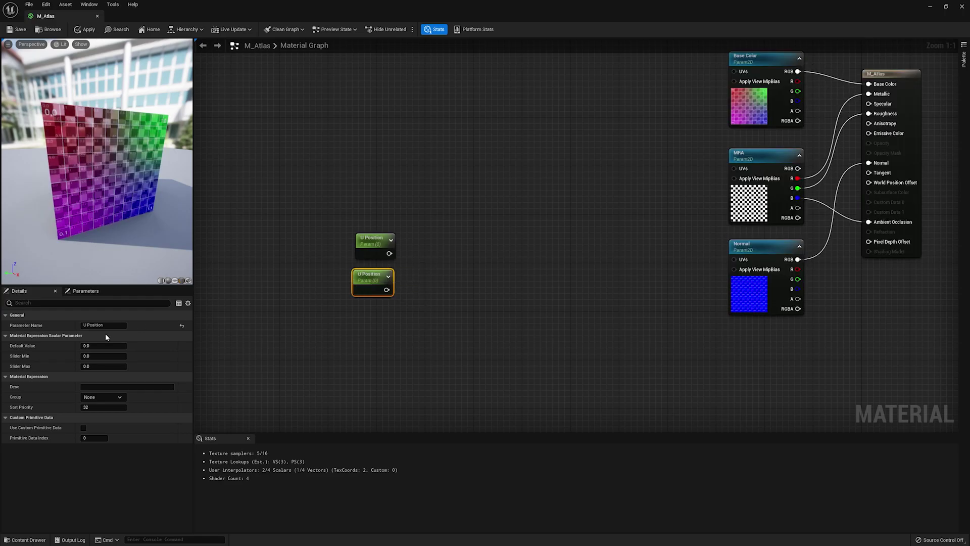
left_click(85, 325)
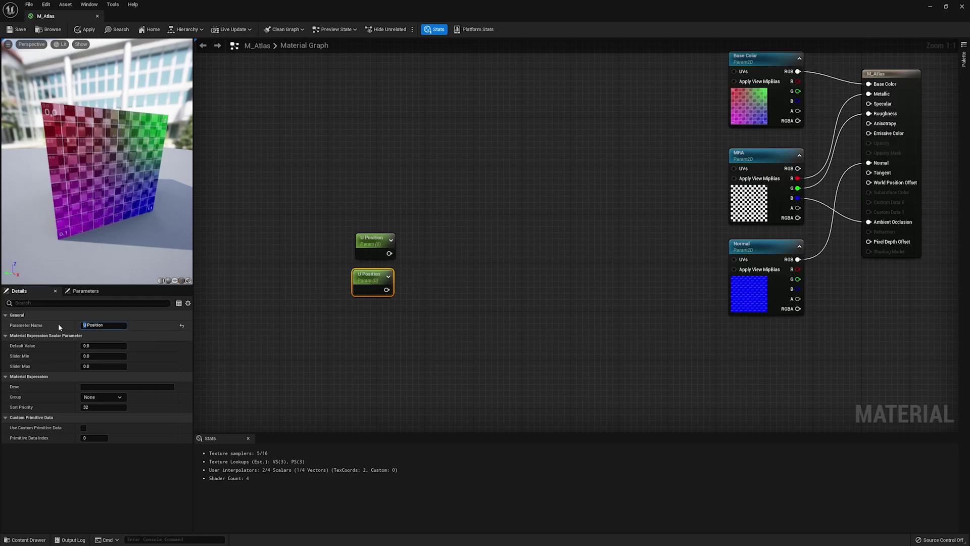
type("V")
key("Return")
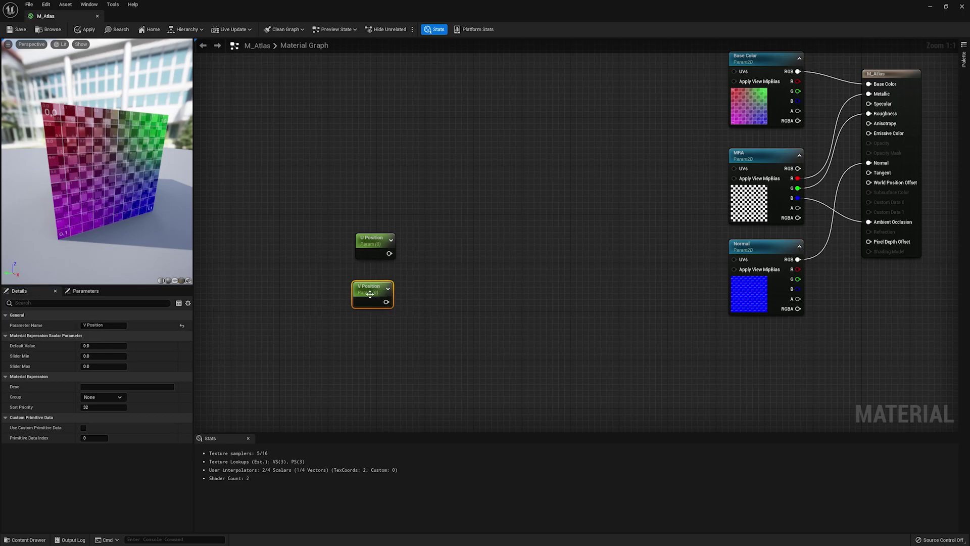
left_click_drag(370, 291, 373, 297)
scroll(75, 130, "up", 5)
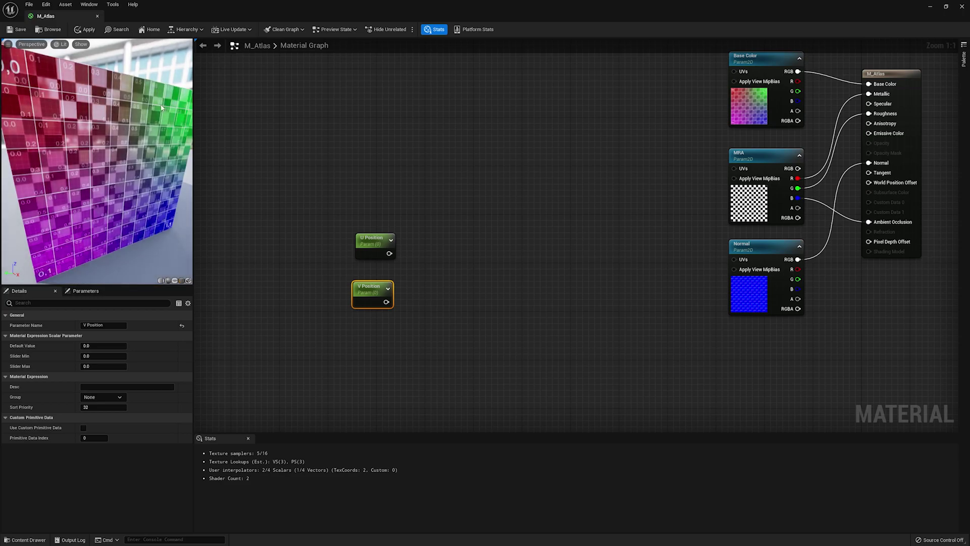
scroll(158, 90, "down", 5)
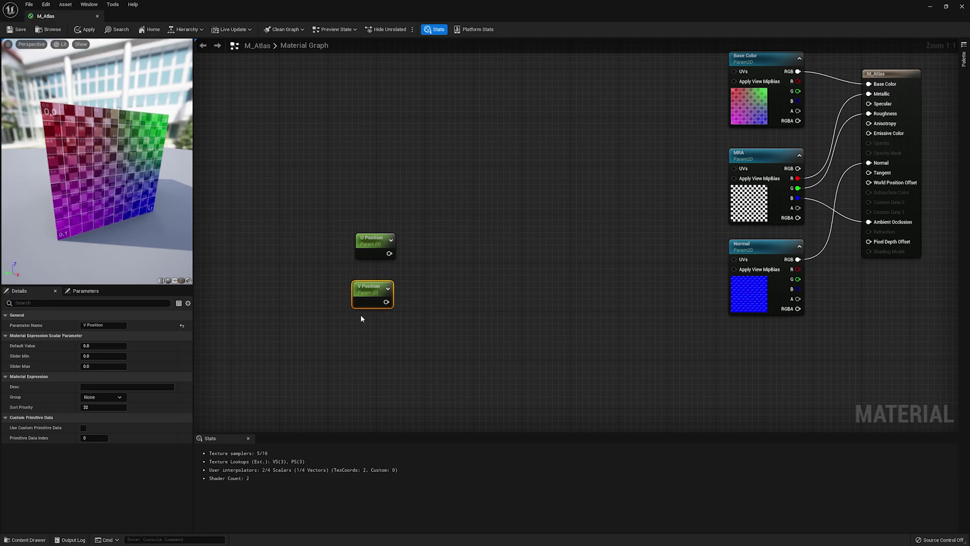
left_click_drag(376, 291, 381, 285)
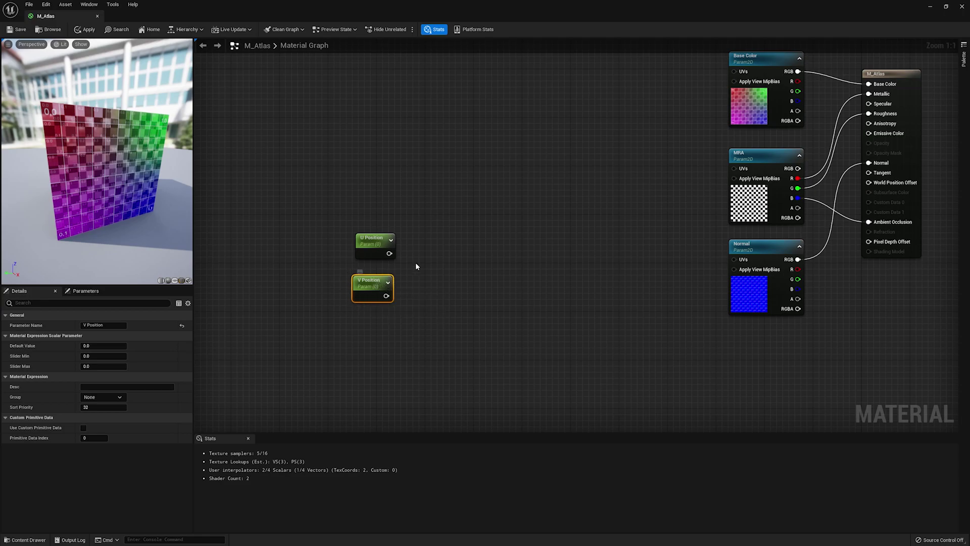
Add a Clamp node with Max 8 and feed U Position into it.
right_click(449, 253)
type("clam")
key("Return")
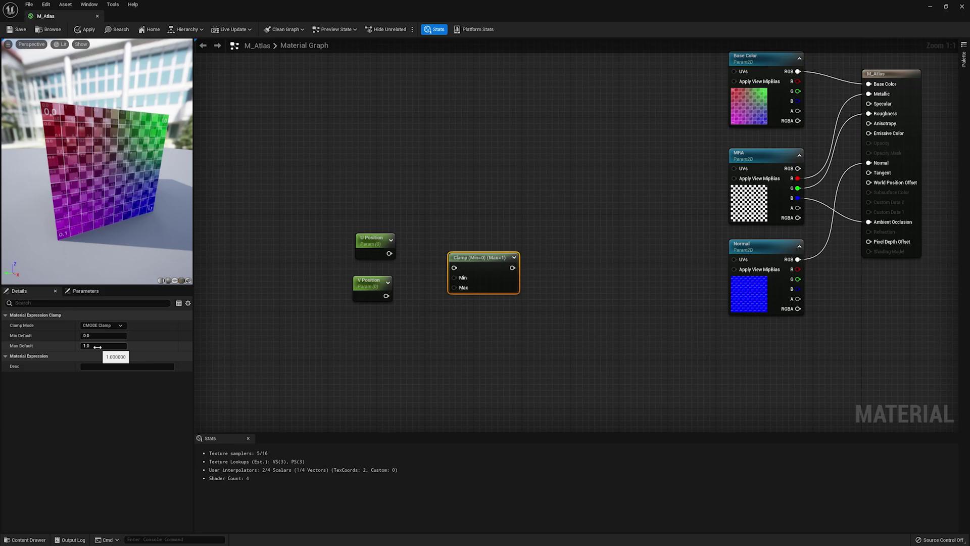
left_click(97, 347)
key("Return")
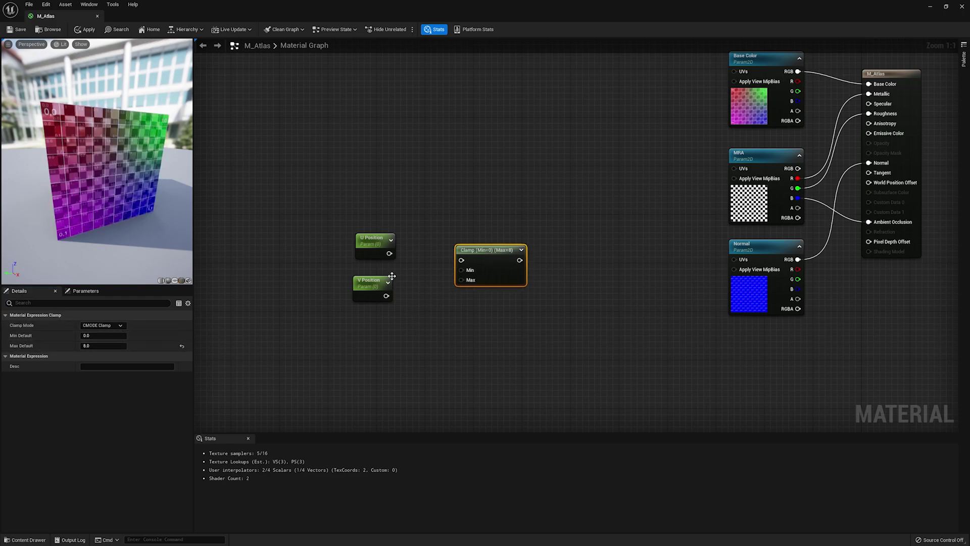
left_click_drag(389, 253, 479, 233)
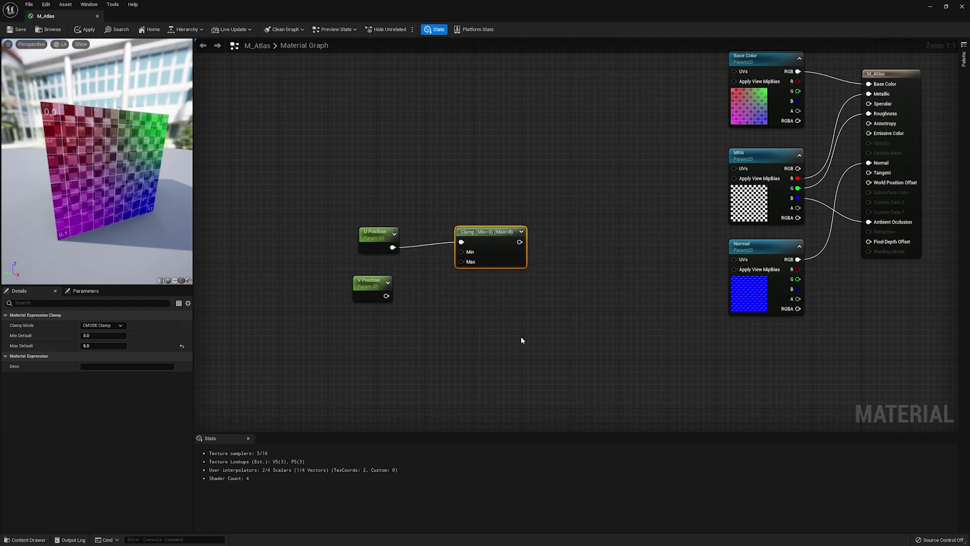
Paste a second Clamp, feed V Position into it, and align the four nodes.
key("ctrl+c")
key("ctrl+v")
left_click_drag(555, 336, 387, 297)
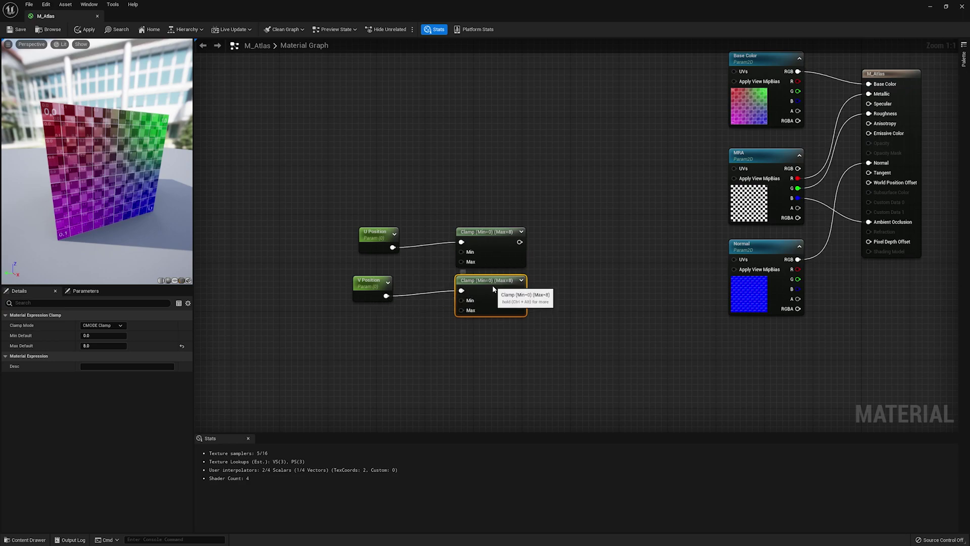
left_click_drag(489, 287, 465, 294)
left_click_drag(484, 260, 465, 259)
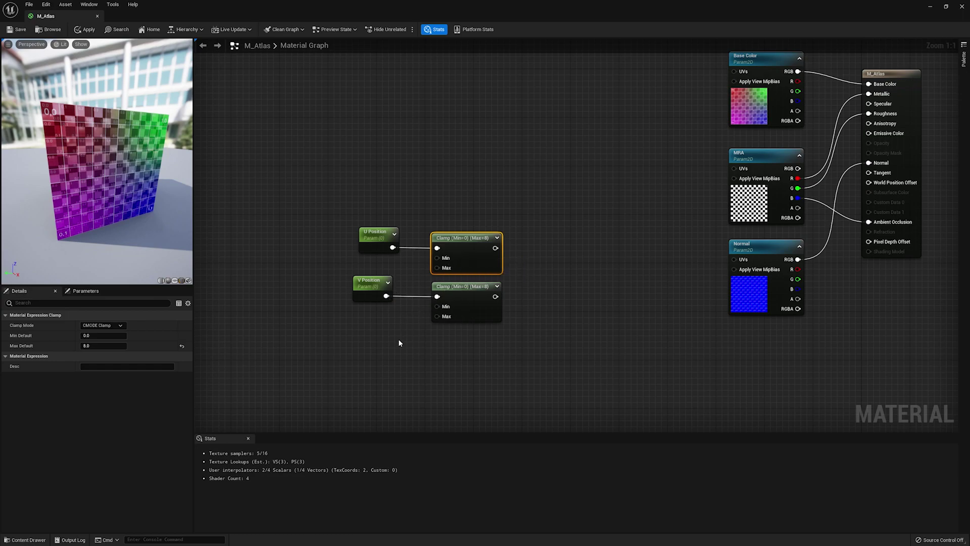
left_click_drag(347, 211, 419, 298)
left_click(362, 265)
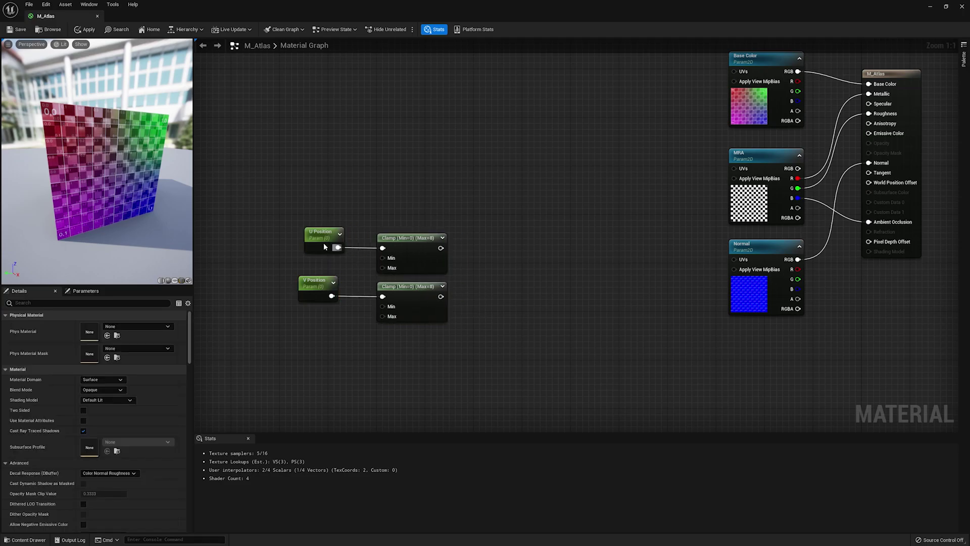
left_click_drag(320, 244, 313, 244)
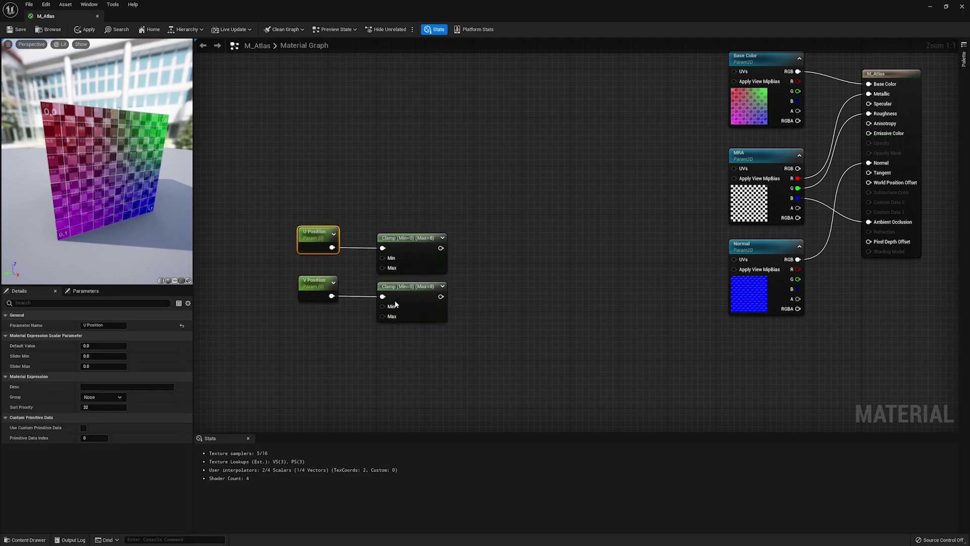
Add a Ceil node after the top Clamp and a duplicate Ceil after the lower Clamp.
right_click(483, 247)
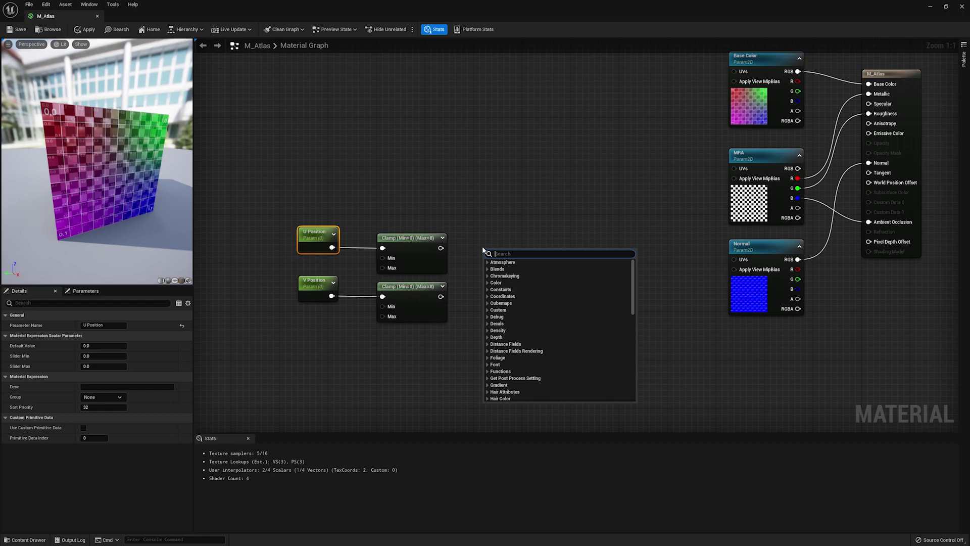
type("ceil")
key("Return")
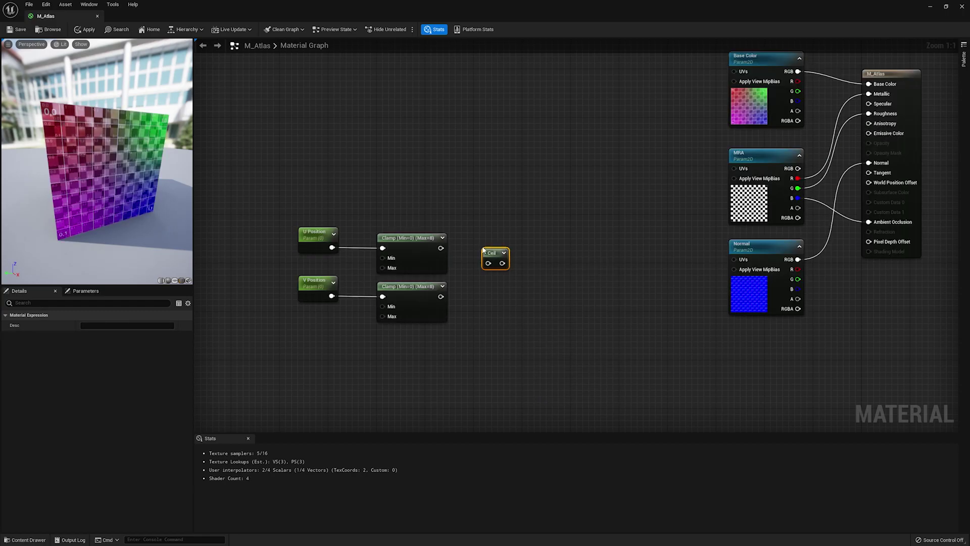
left_click_drag(491, 263, 490, 240)
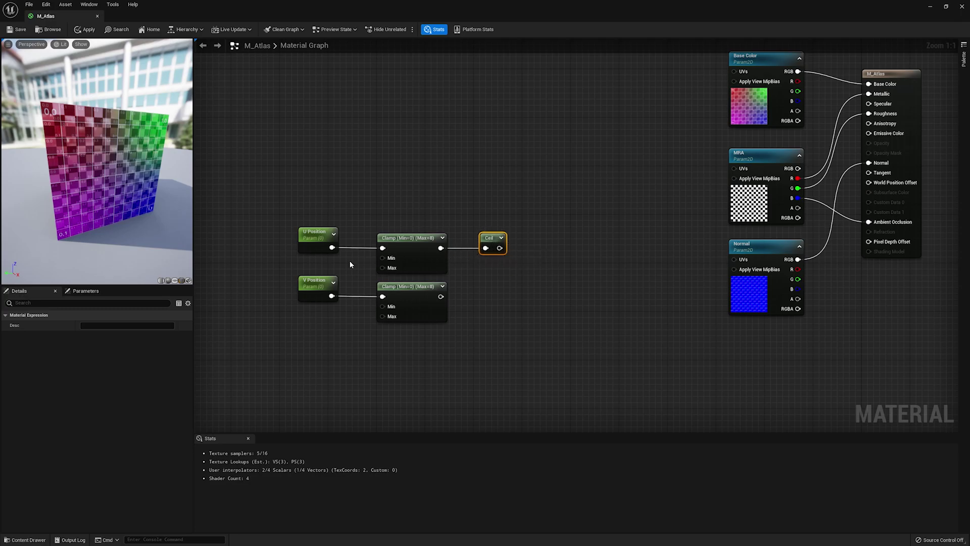
right_click_drag(350, 264, 346, 260)
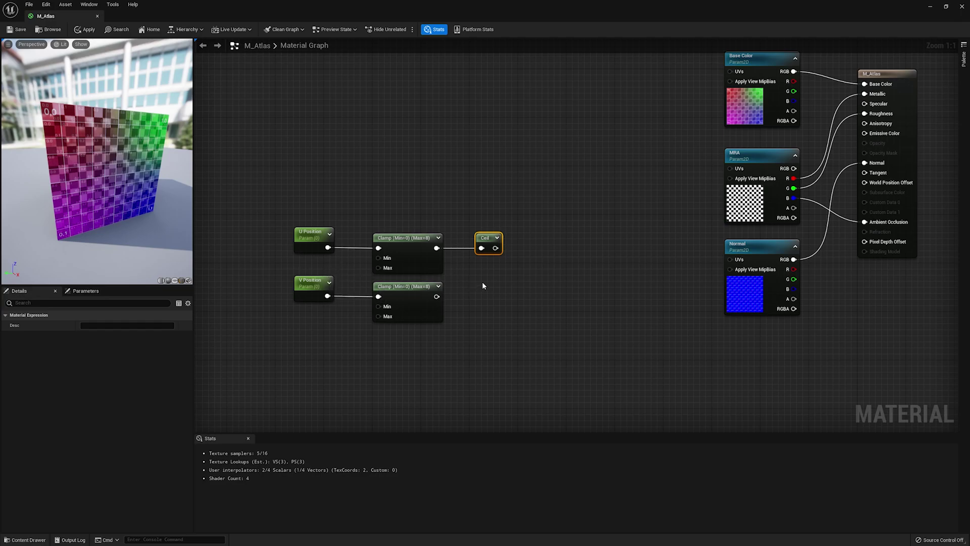
key("ctrl+d")
left_click_drag(515, 279, 437, 296)
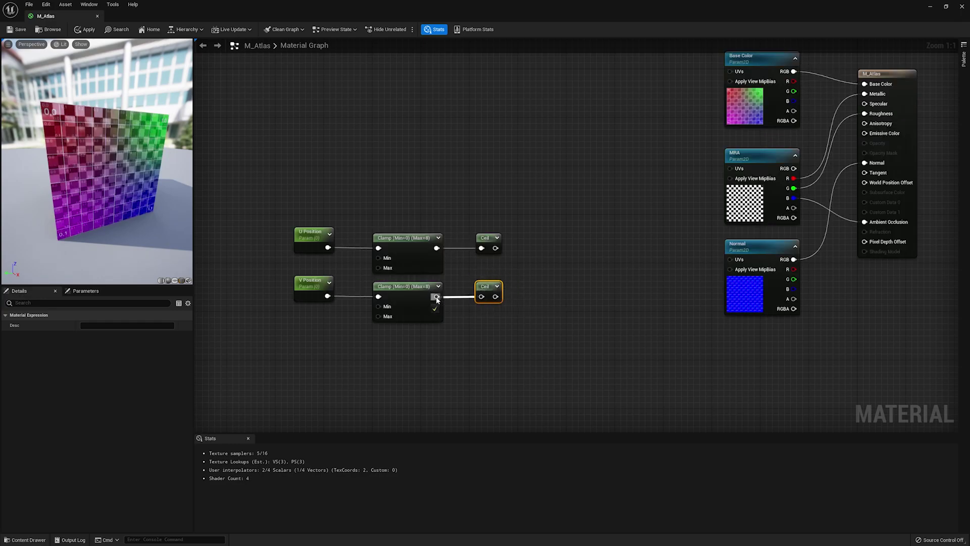
Add two Multiply nodes and wire each Ceil into a Multiply A input.
left_click(474, 310)
right_click_drag(474, 310, 441, 270)
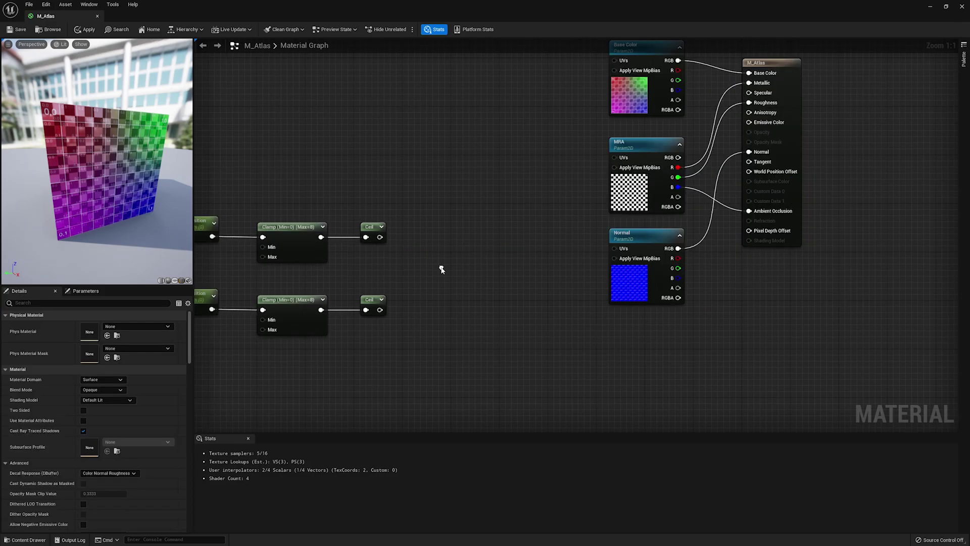
left_click(474, 234)
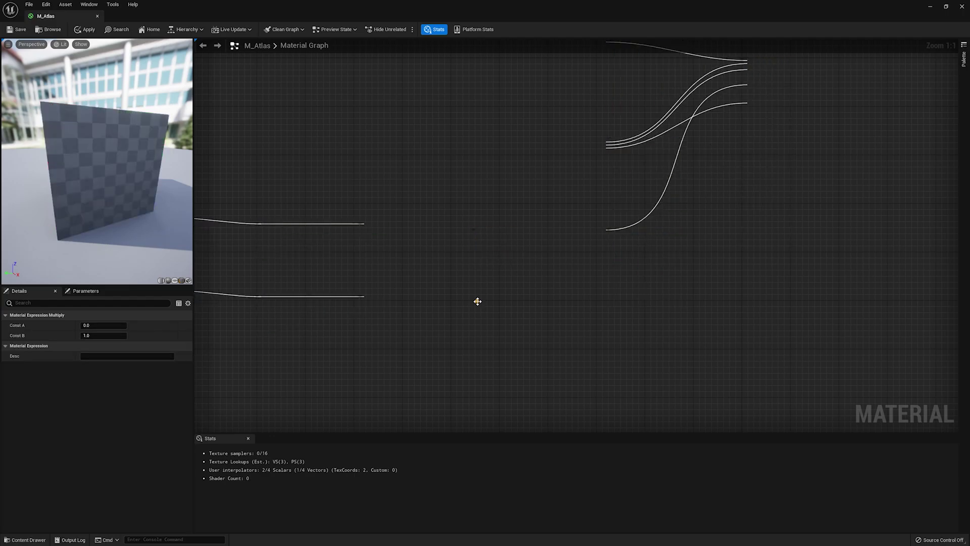
left_click(476, 302)
left_click_drag(494, 240, 381, 237)
left_click_drag(482, 316, 380, 310)
left_click_drag(500, 314, 505, 306)
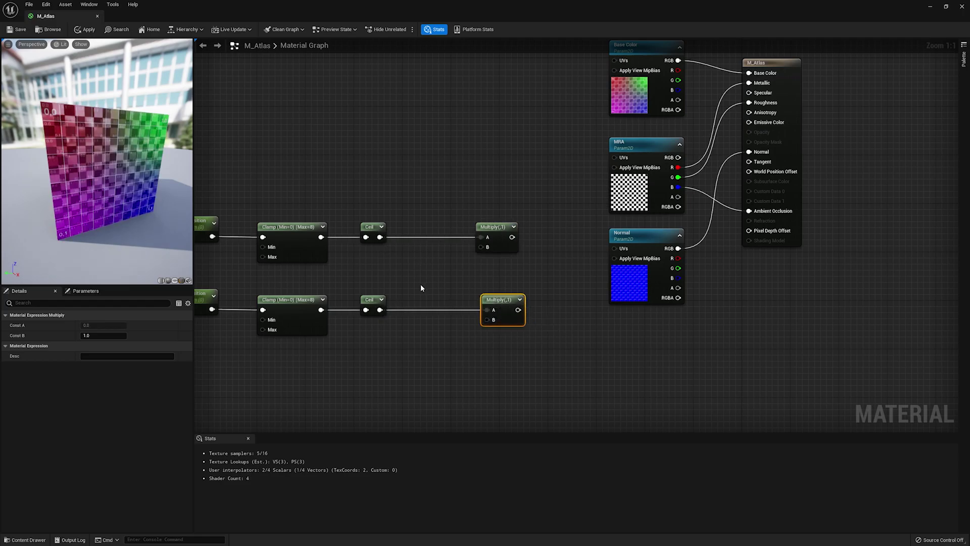
Create an 'Atlas UV Tile Size' scalar parameter with default 1.0 and slider max 1.0.
left_click(411, 272)
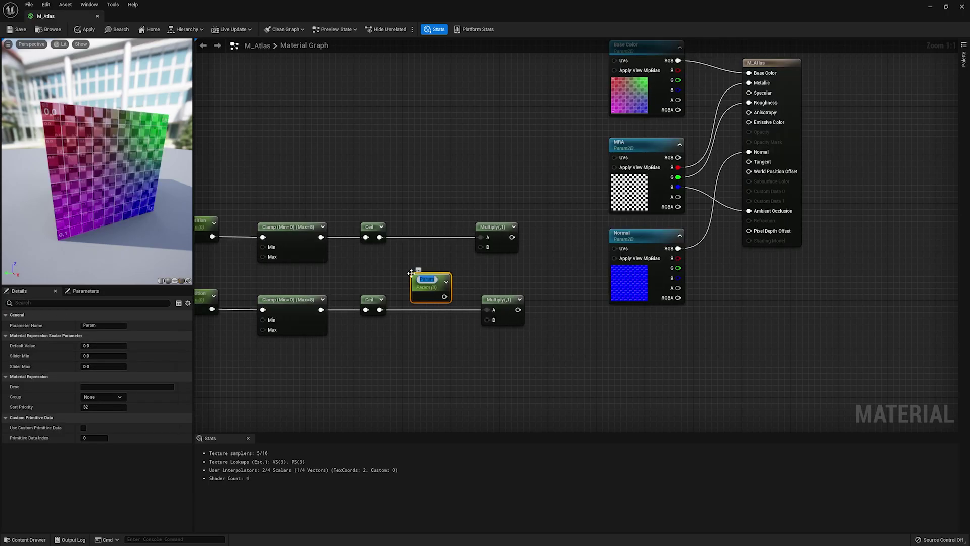
type("Atlas UV")
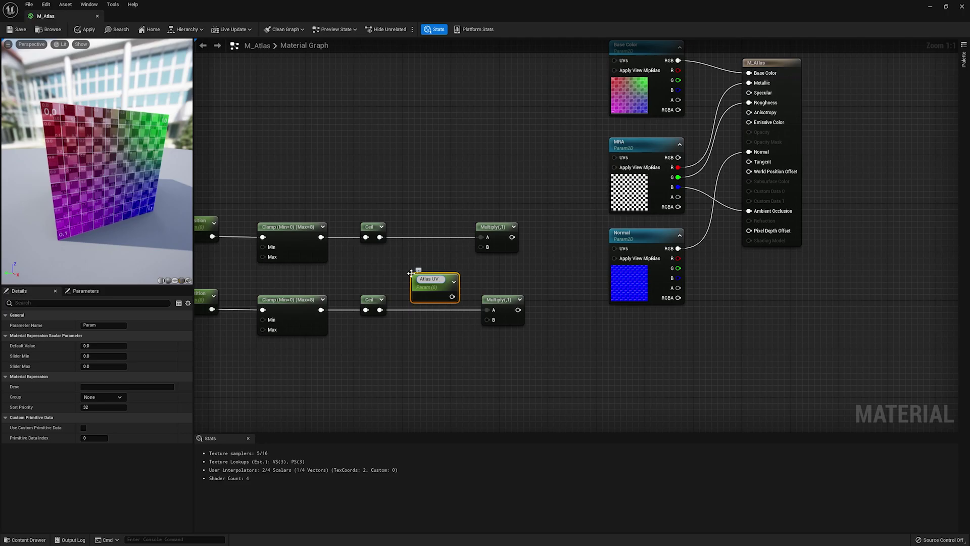
type(" Tile S")
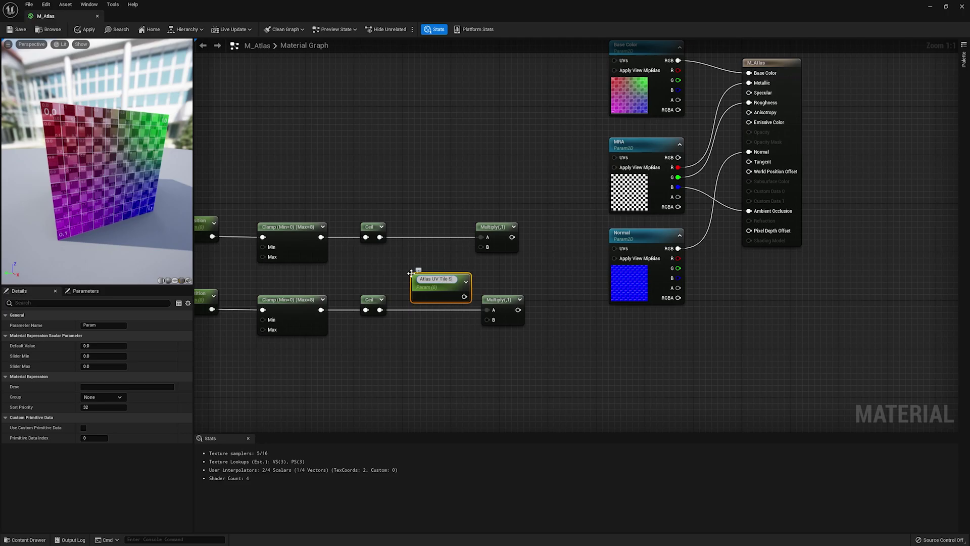
type("ize")
key("Return")
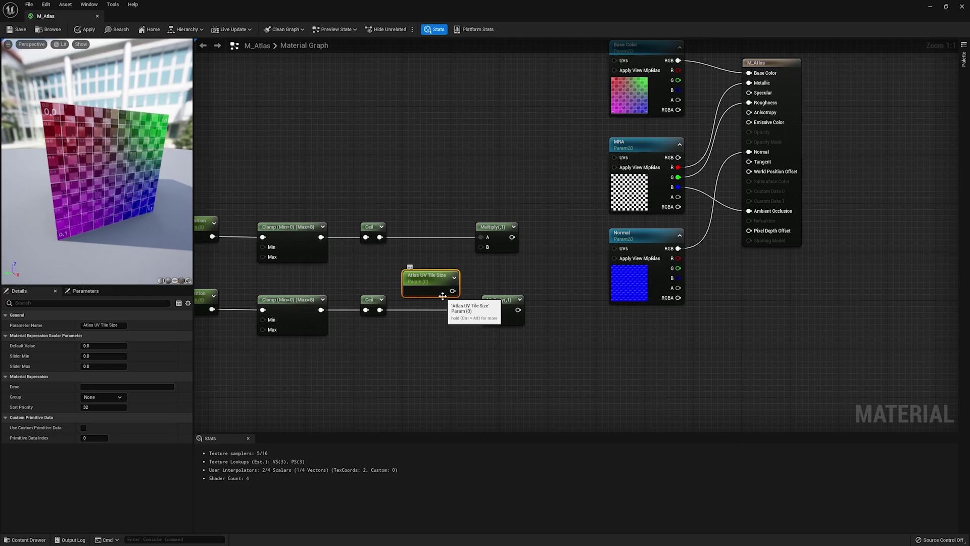
key("Home")
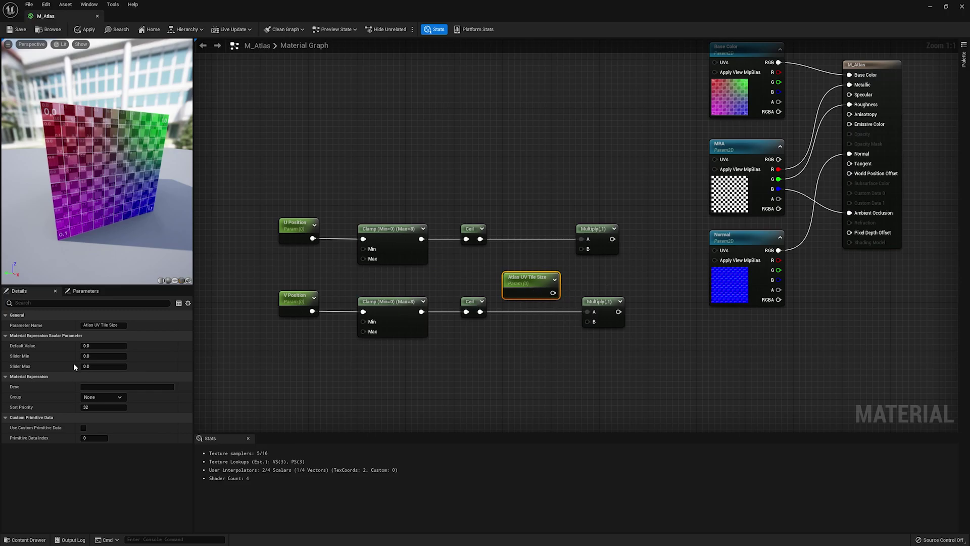
left_click(93, 346)
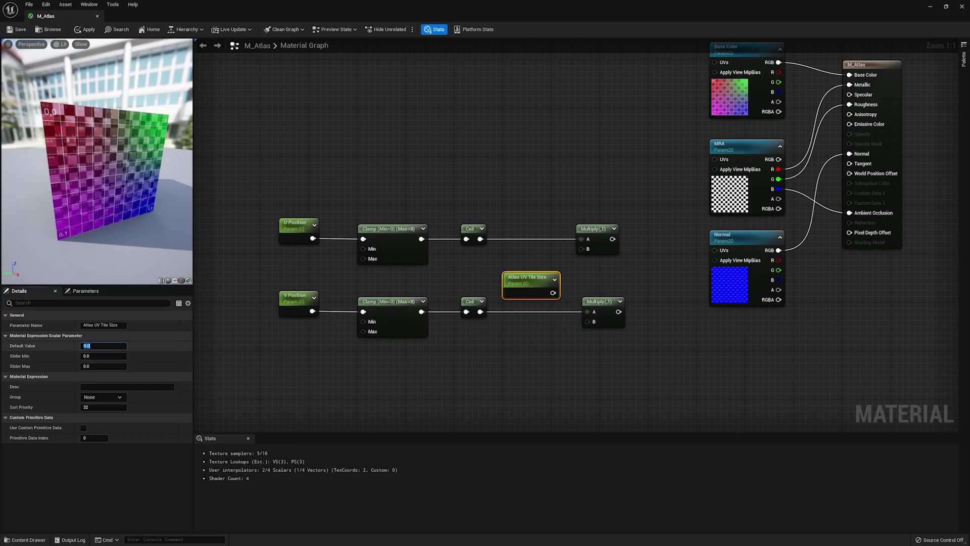
type("1")
left_click(107, 366)
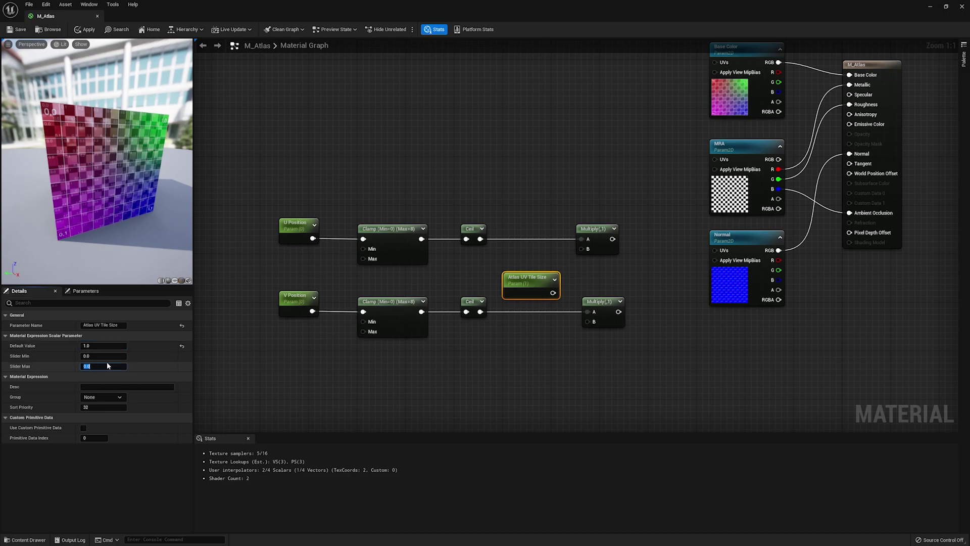
key("Return")
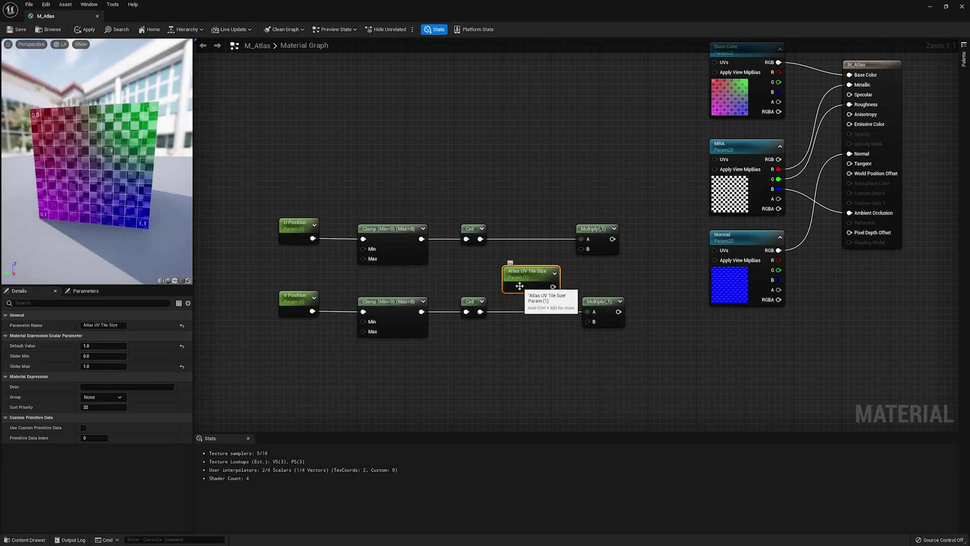
left_click_drag(138, 231, 68, 98)
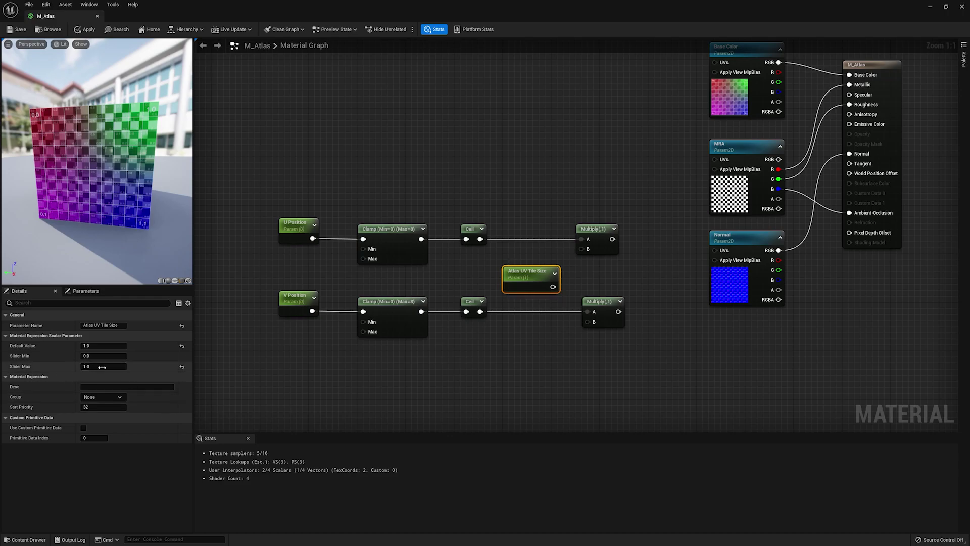
Wire Atlas UV Tile Size into the B input of both Multiply nodes.
mouse_move(552, 287)
left_mouse_down()
mouse_move(581, 249)
mouse_move(592, 325)
mouse_move(553, 287)
left_mouse_up()
left_click_drag(271, 189, 626, 358)
left_click_drag(601, 321, 529, 316)
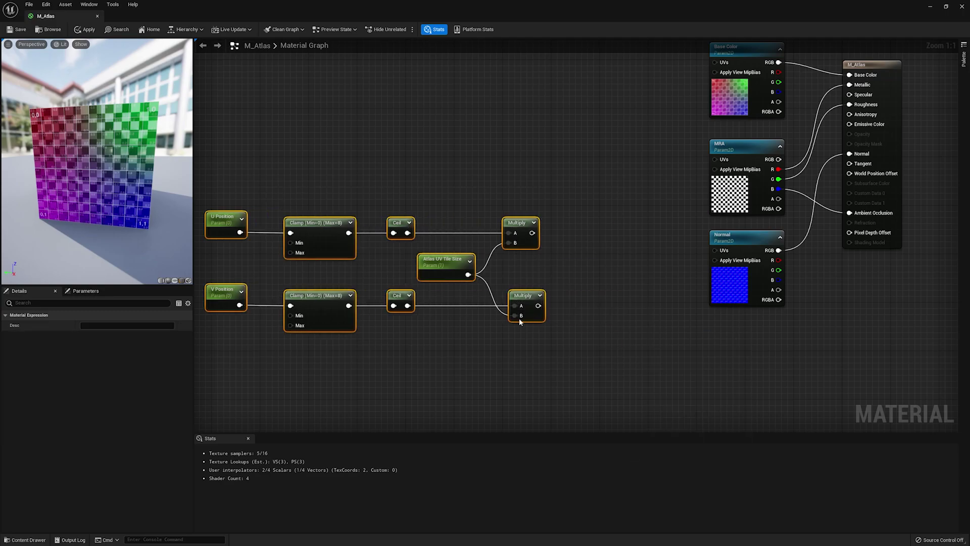
left_click(608, 309)
Add an AppendVector node taking the top Multiply into A and the lower into B.
right_click(585, 262)
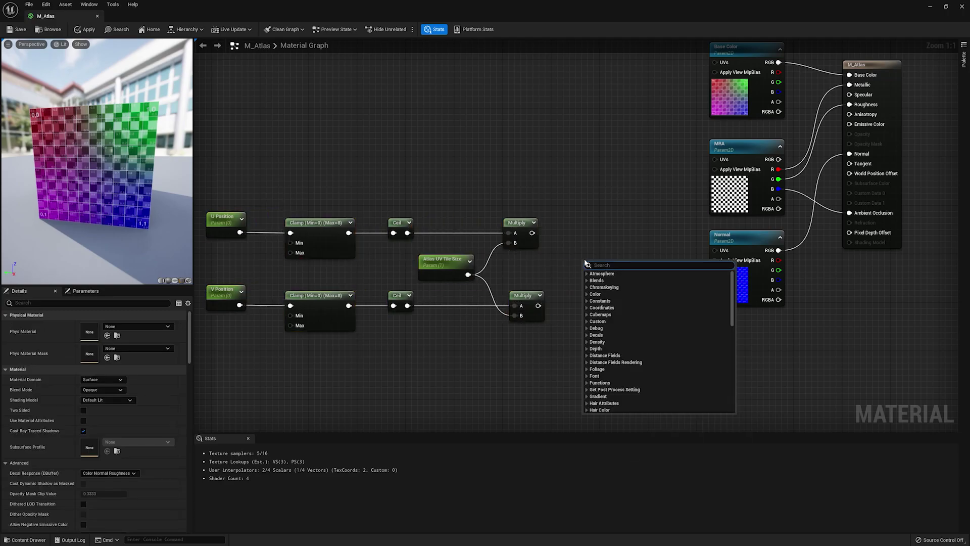
type("appen")
key("Return")
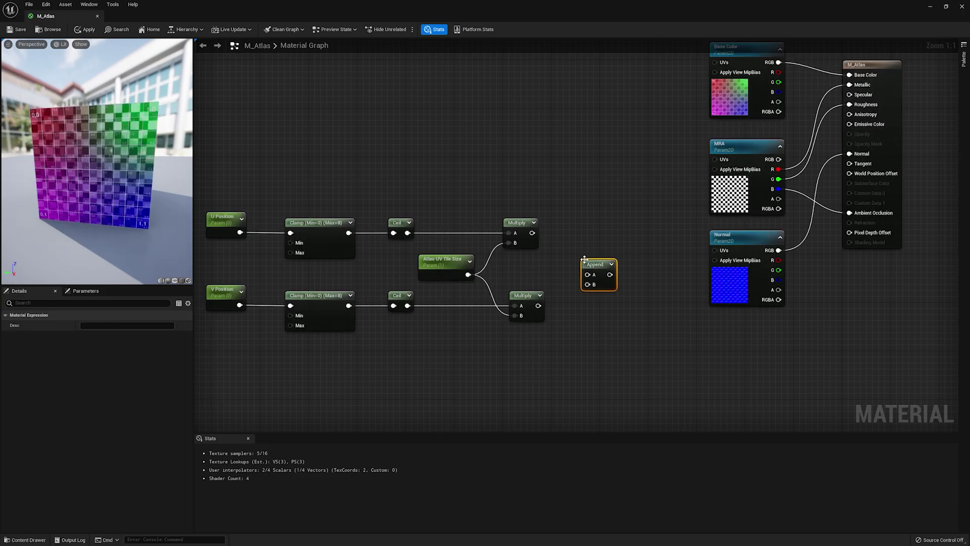
left_click_drag(588, 274, 533, 232)
left_click_drag(539, 306, 602, 258)
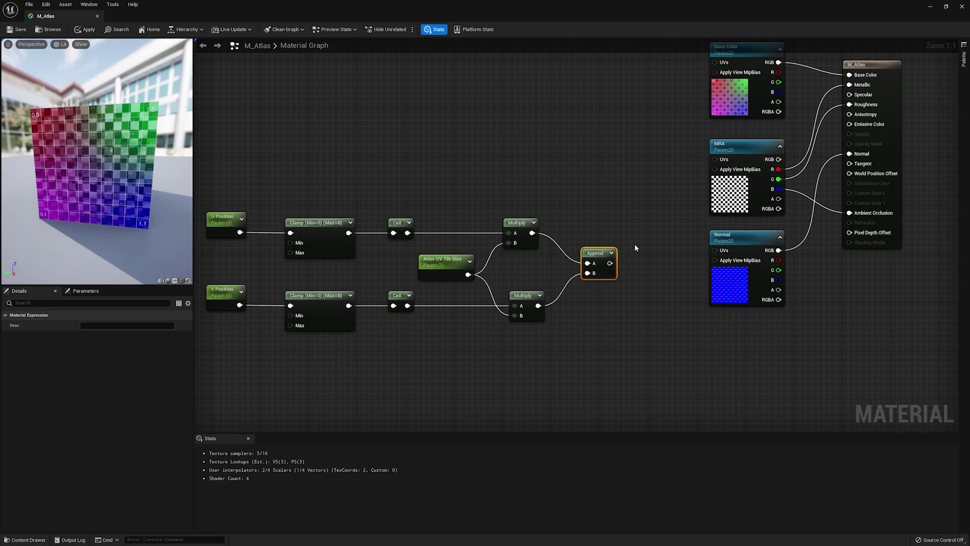
right_click_drag(241, 212, 346, 214)
left_click_drag(307, 201, 717, 350)
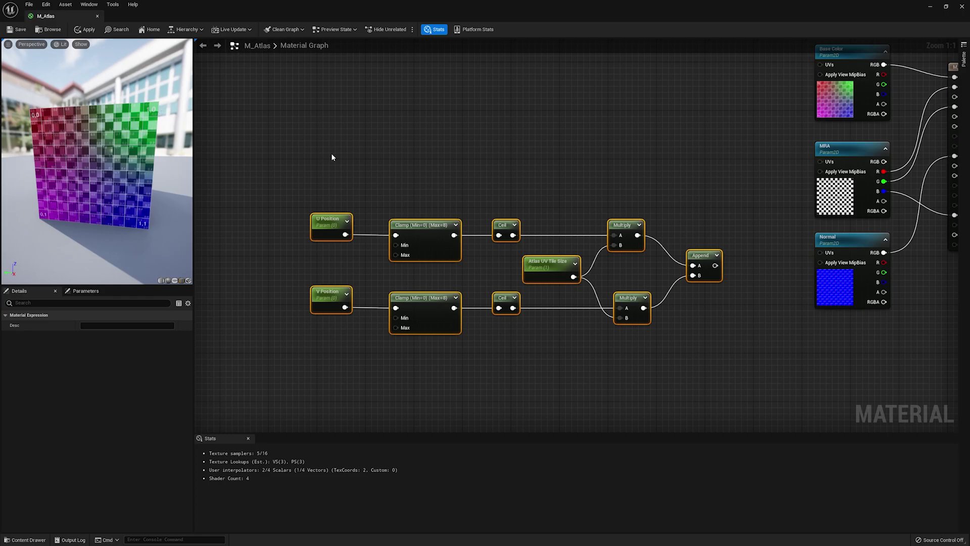
Wrap the selected UV nodes in a black comment titled 'UV Position Selector'.
type("cUV Position ")
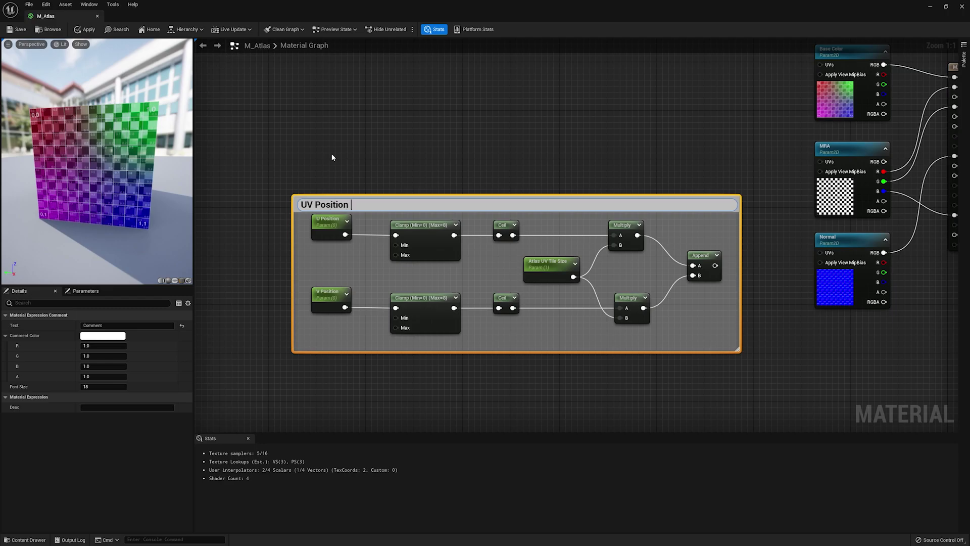
type("Selector")
key("Return")
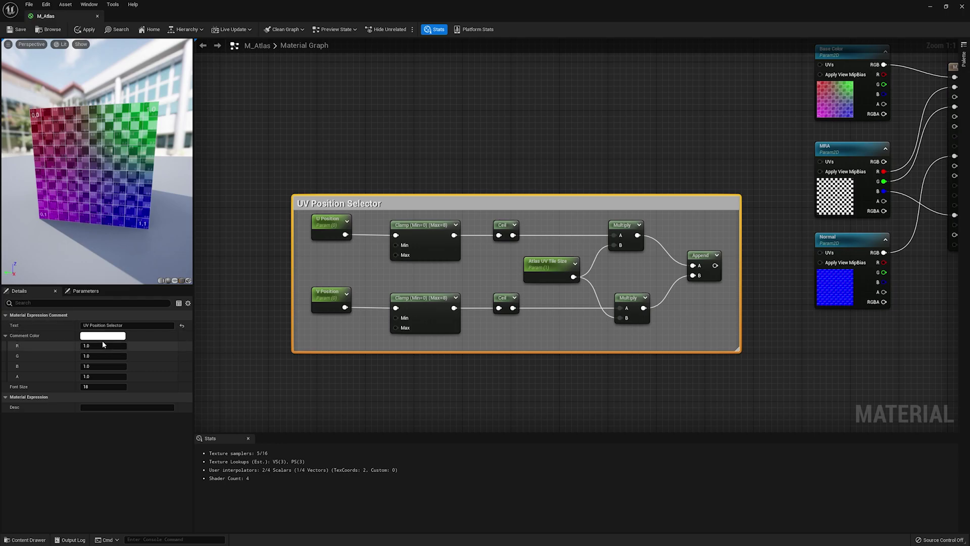
left_click(102, 336)
left_click_drag(221, 409, 229, 462)
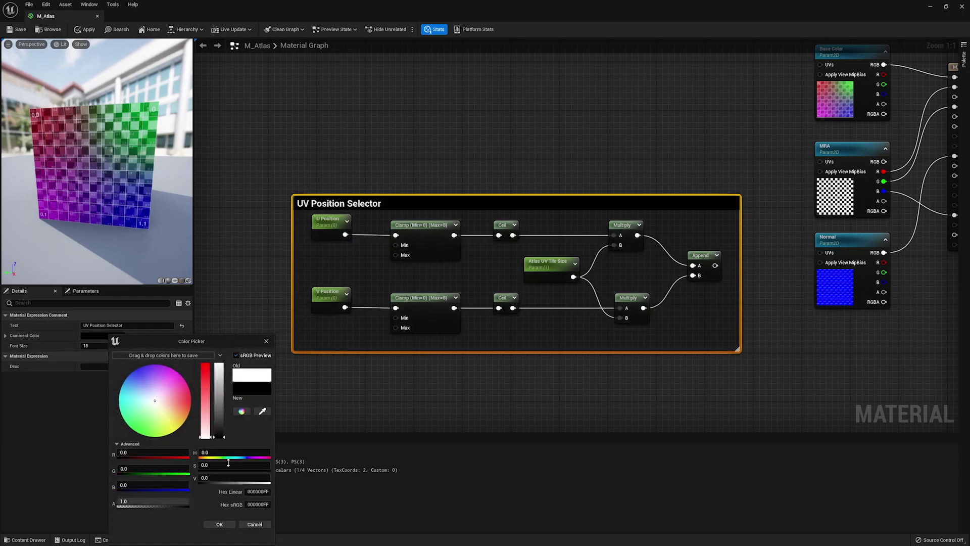
left_click(227, 524)
Shift the UV Position Selector comment left, clear of the M_Atlas output node.
right_click_drag(502, 396, 507, 355)
scroll(394, 405, "down", 1)
left_click(514, 354)
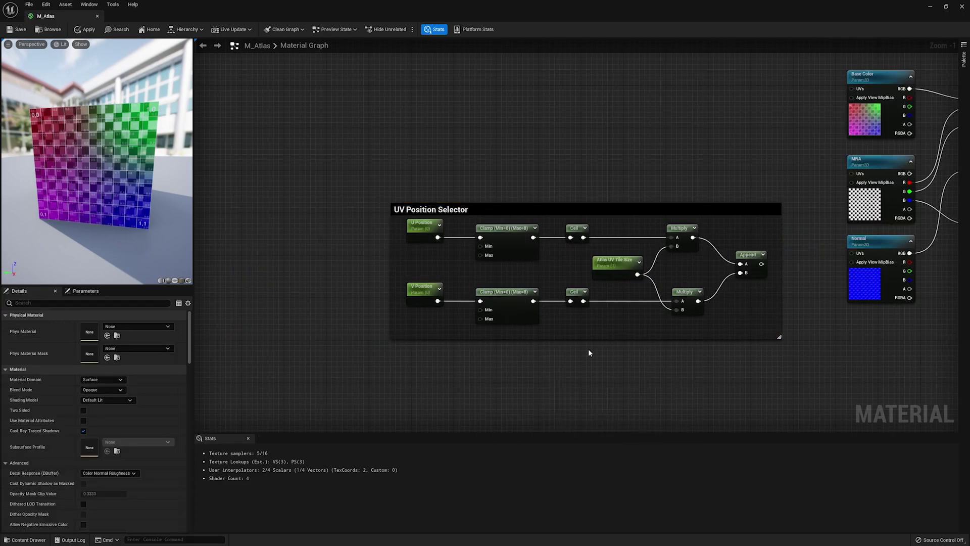
right_click_drag(589, 348, 470, 340)
left_click_drag(443, 210, 402, 214)
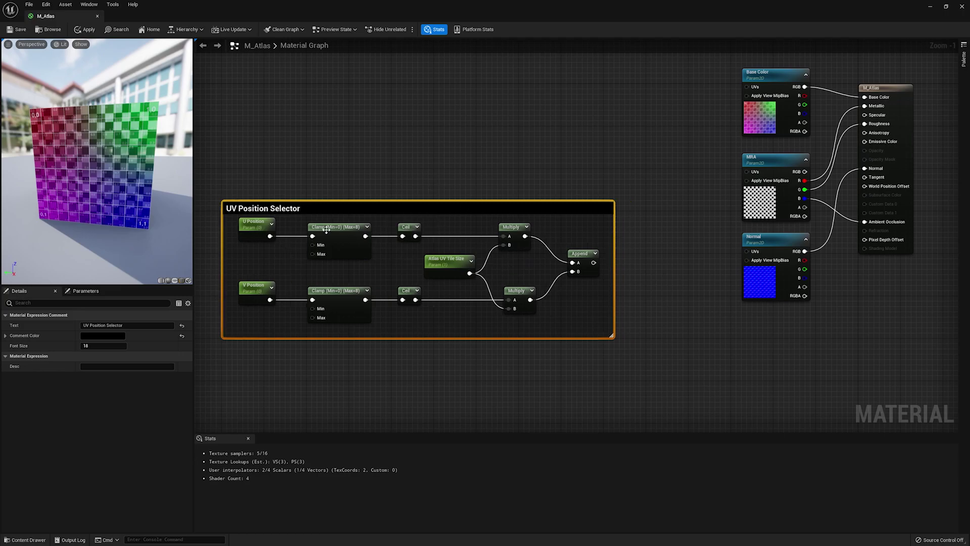
right_click_drag(367, 373, 369, 395)
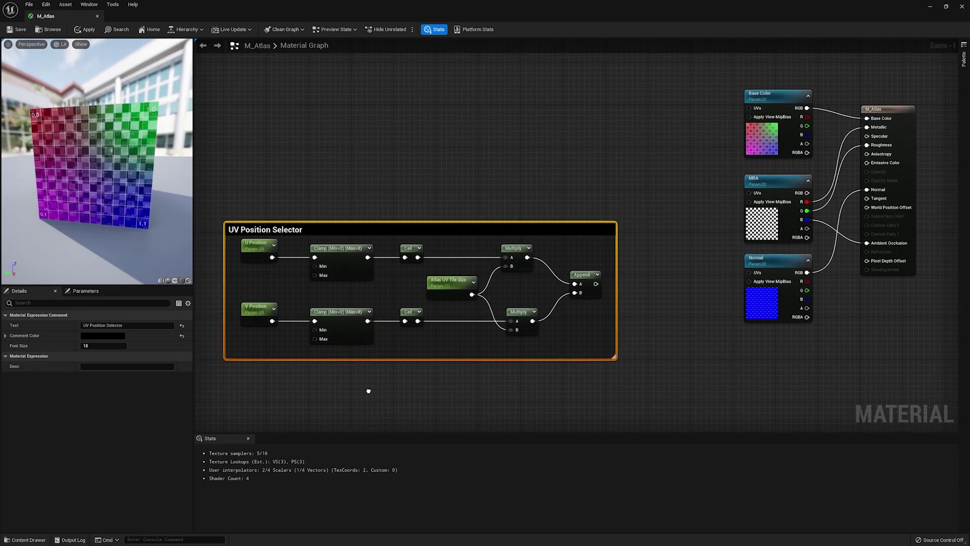
left_click(326, 164)
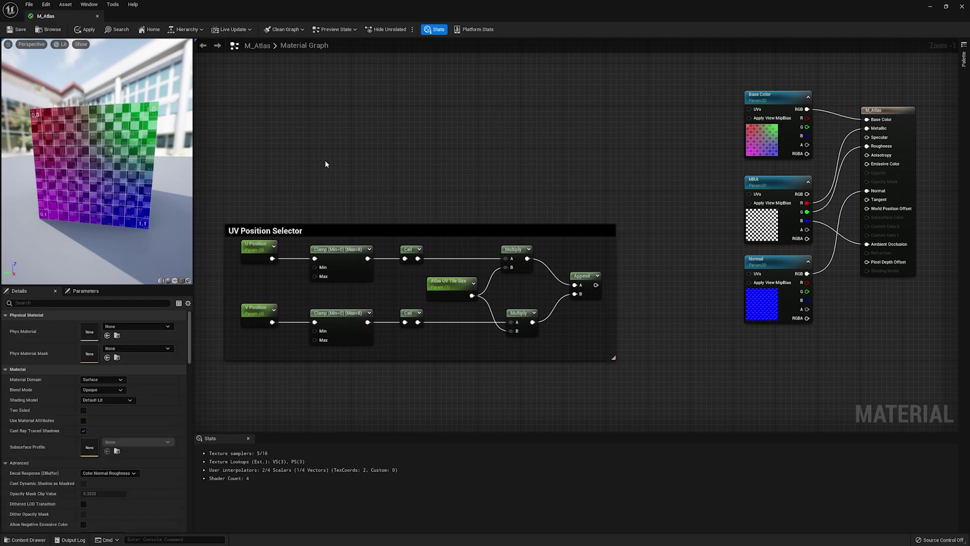
Add a Texture Coordinate node feeding a new Multiply node's A input.
right_click(366, 161)
type("texture")
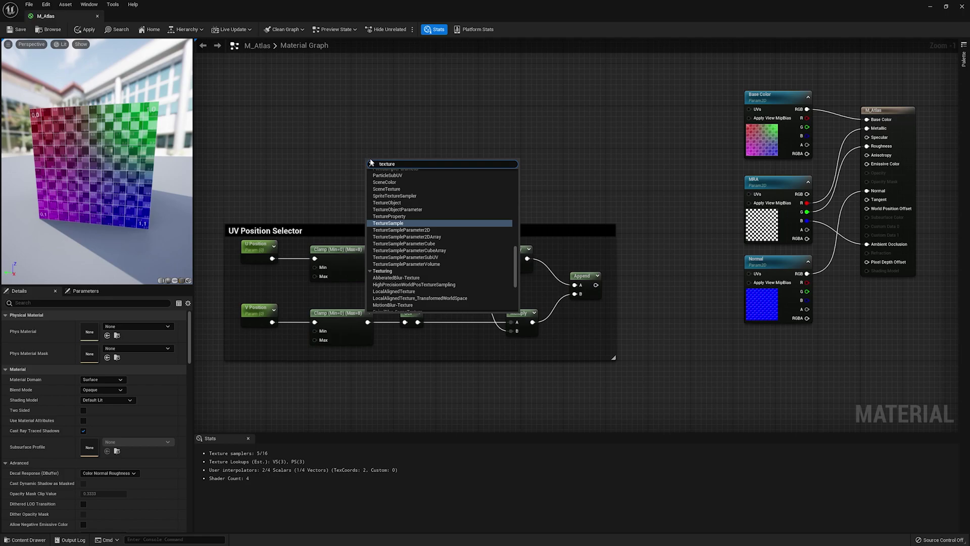
left_click(417, 188)
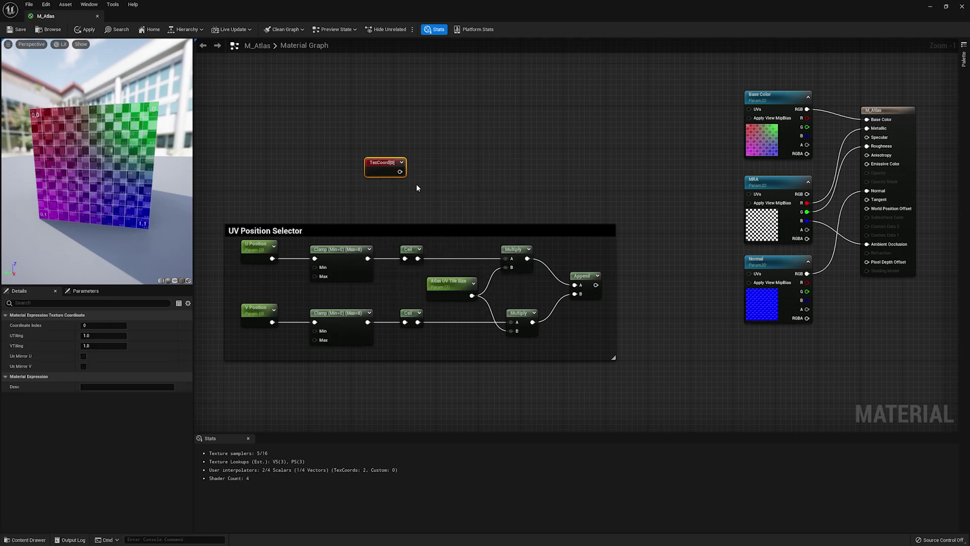
left_click(378, 191)
left_click_drag(400, 200, 401, 176)
right_click_drag(461, 191, 471, 169)
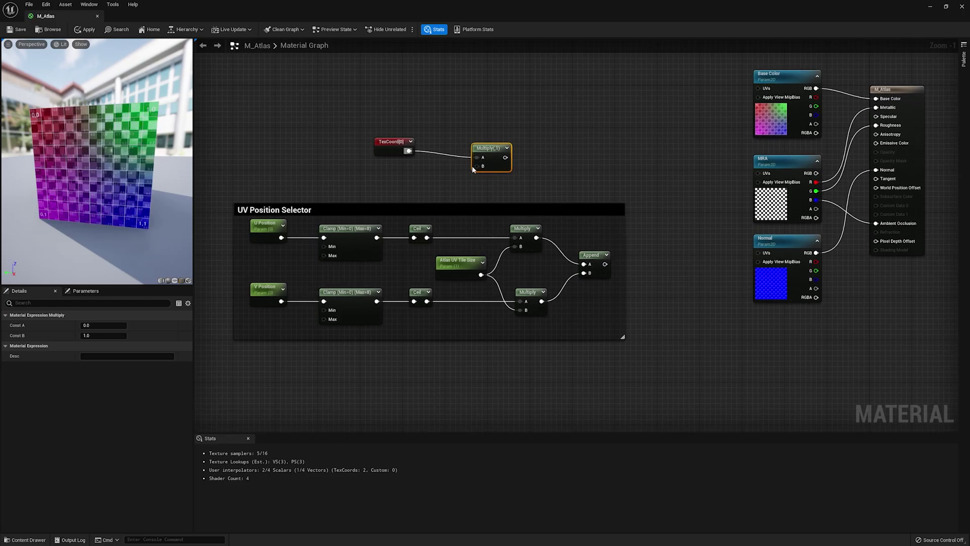
Feed a copied Atlas UV Tile Size into Multiply B and group the three nodes.
left_click(470, 270)
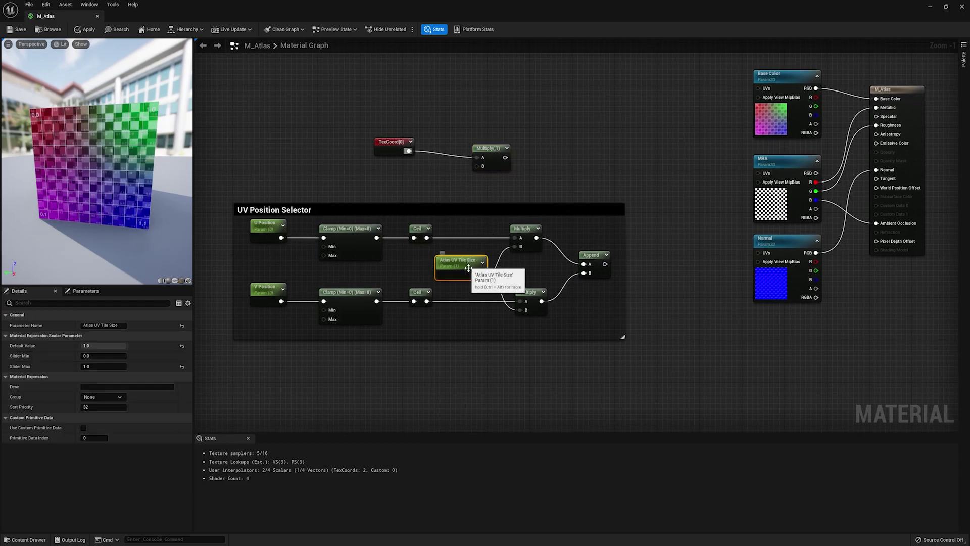
key("ctrl+c")
key("ctrl+v")
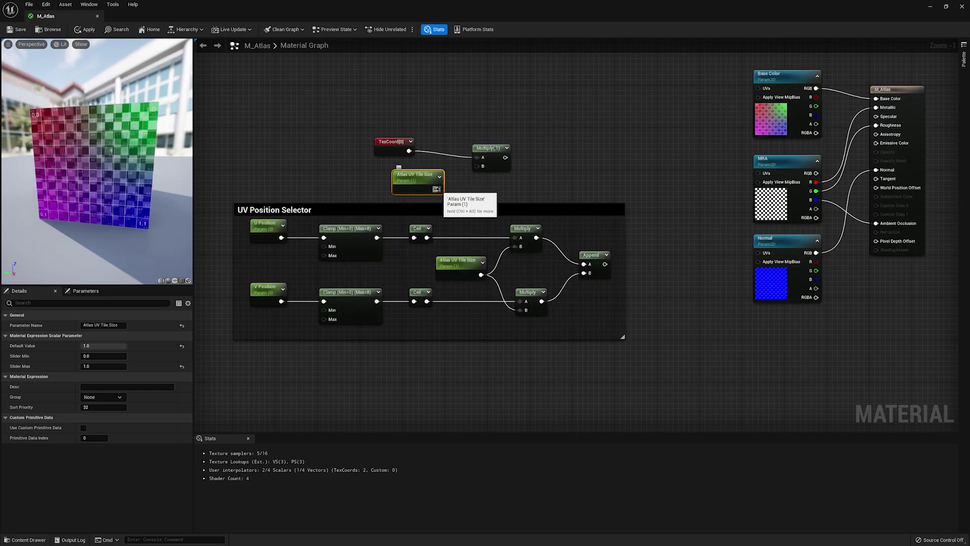
left_click_drag(437, 189, 478, 168)
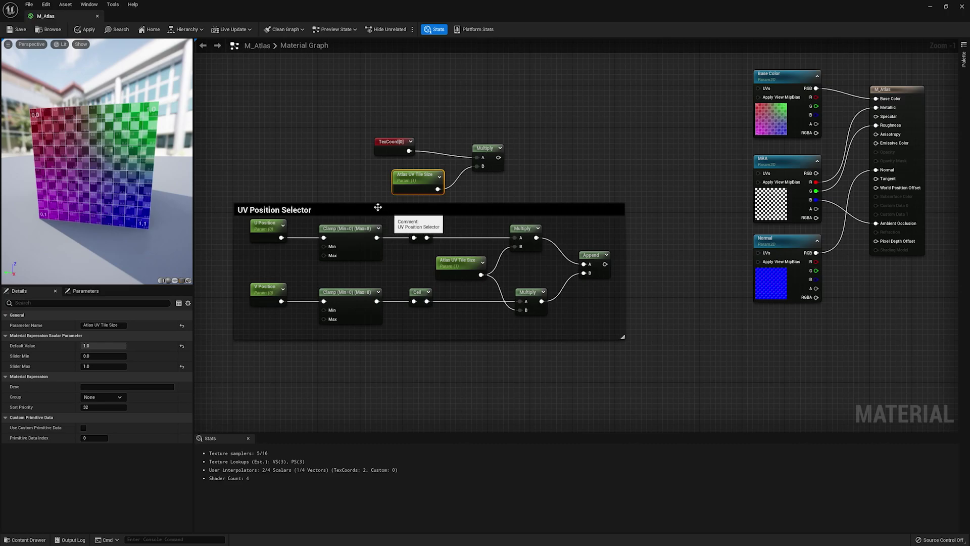
left_click(456, 263)
left_click(409, 181)
left_click_drag(409, 181, 388, 175)
left_click_drag(510, 200, 367, 134)
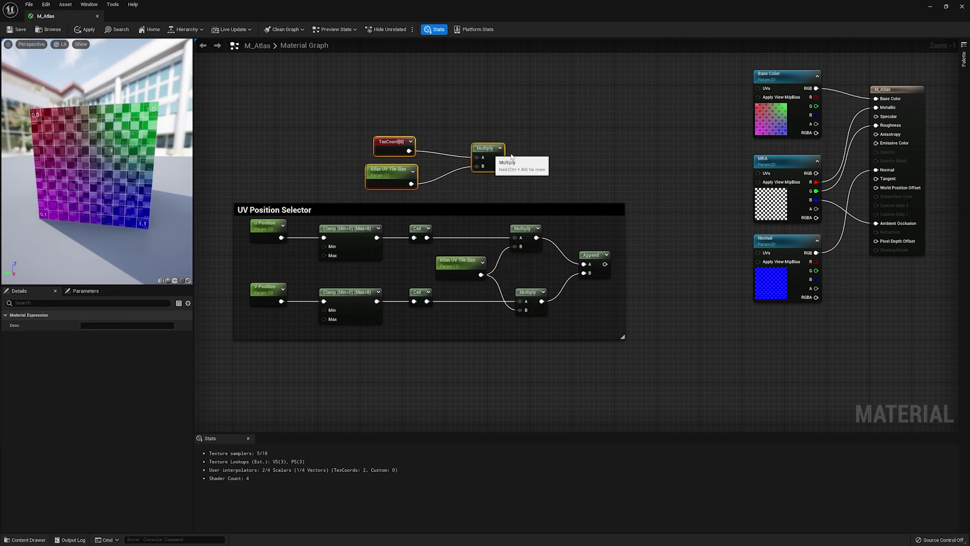
left_click_drag(493, 156, 594, 156)
scroll(736, 213, "up", 1)
left_click(705, 202)
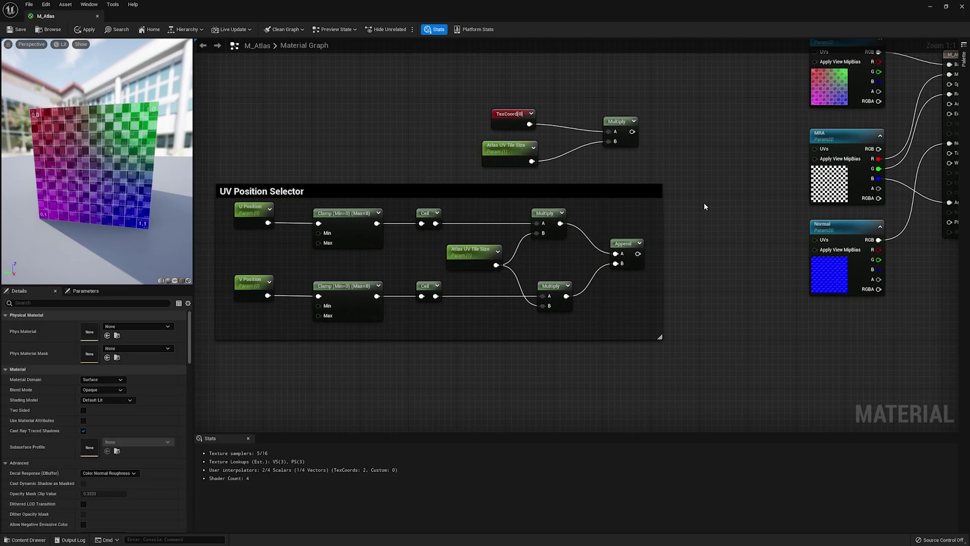
Add an Add node summing the TexCoord Multiply (A) and the Append output (B).
left_click(704, 202)
left_click_drag(705, 218, 632, 132)
left_click_drag(637, 254, 715, 232)
right_click_drag(715, 233, 651, 317)
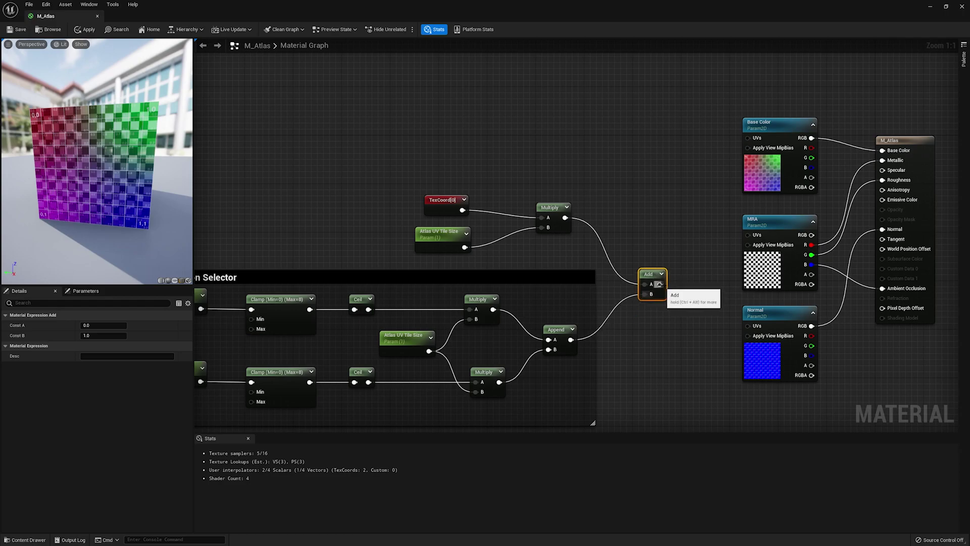
Route the Add result into the Base Color, MRA and Normal texture UVs and save M_Atlas.
left_click_drag(660, 284, 751, 143)
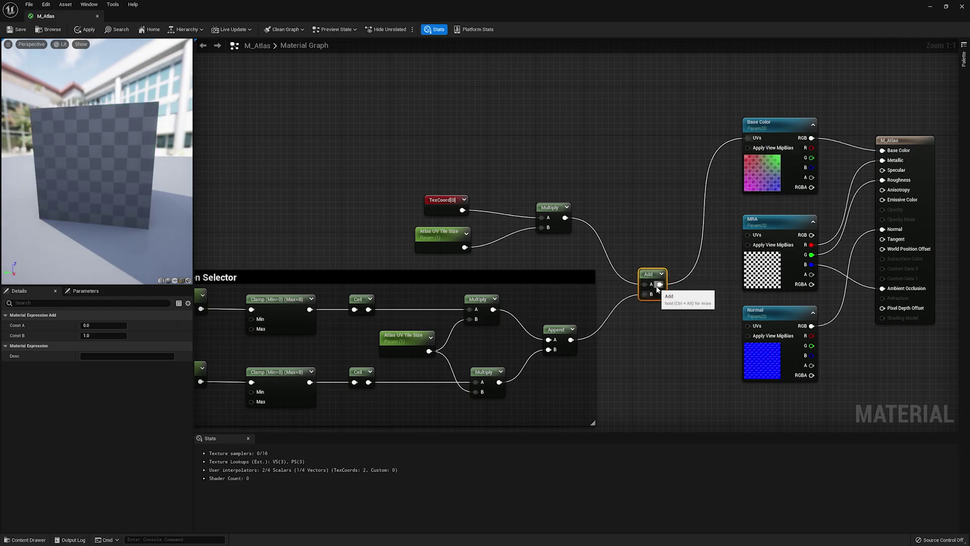
left_click_drag(660, 284, 753, 237)
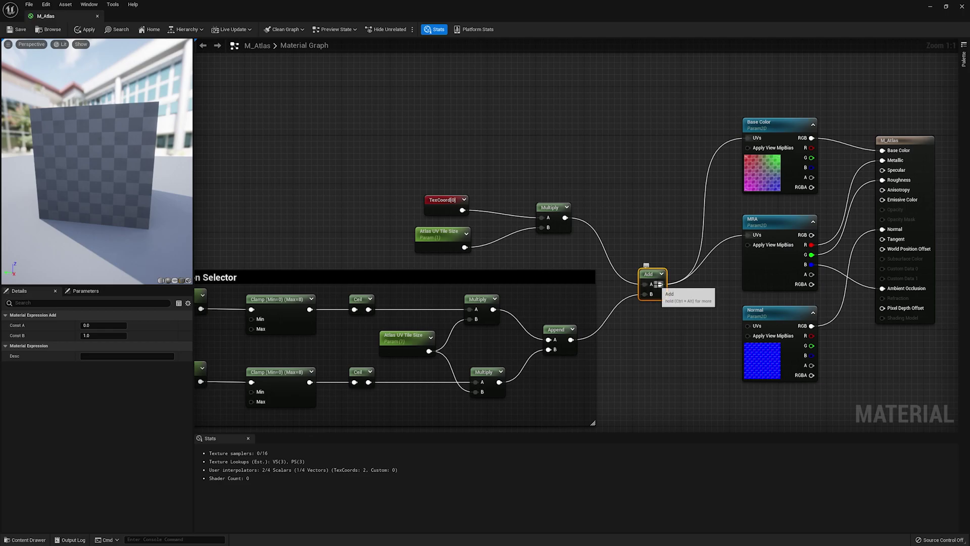
left_click_drag(660, 284, 749, 326)
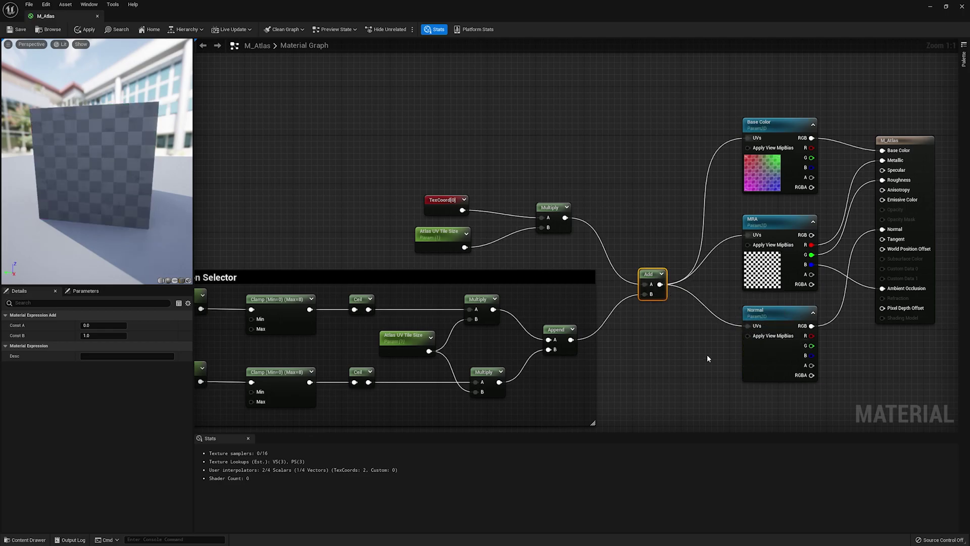
left_click_drag(106, 162, 41, 182)
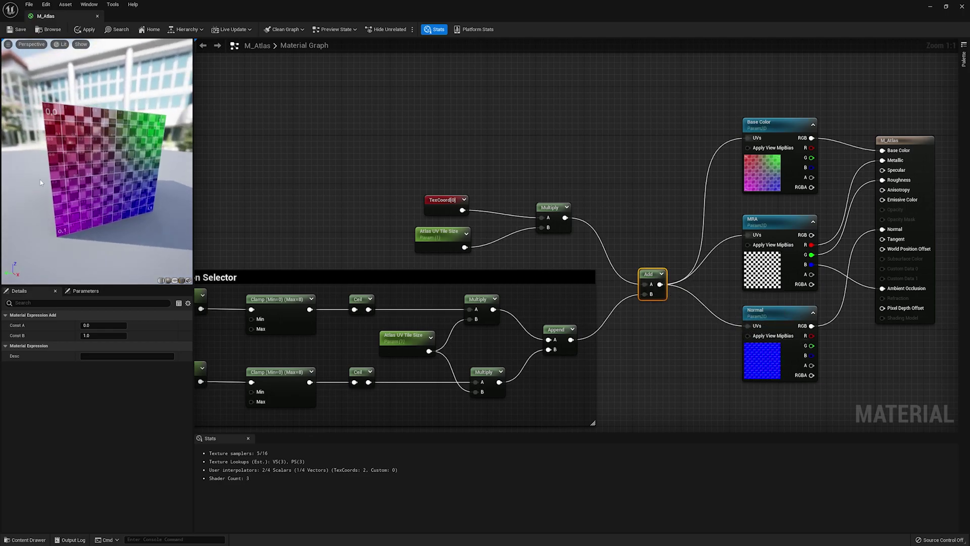
left_click(17, 30)
right_click_drag(573, 191, 630, 138)
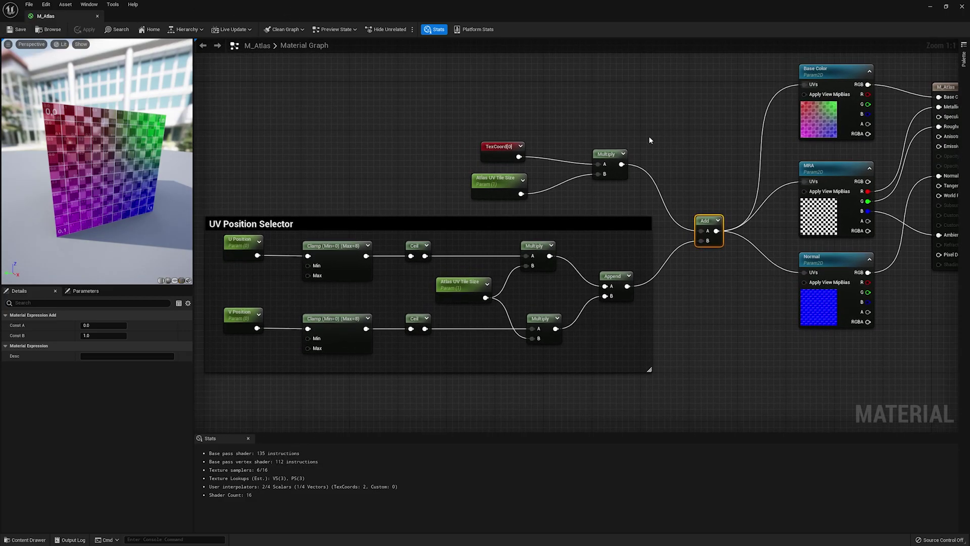
right_click_drag(702, 201, 686, 200)
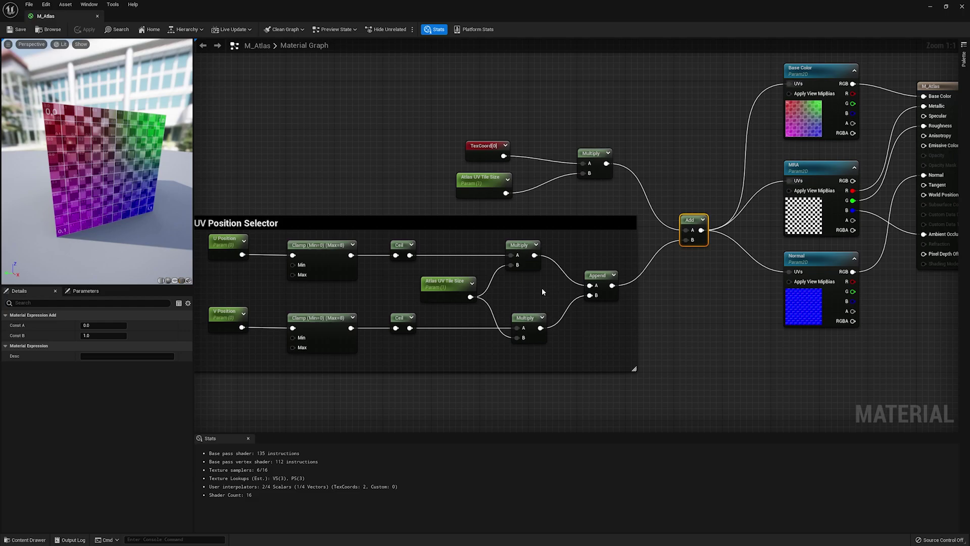
scroll(478, 272, "down", 1)
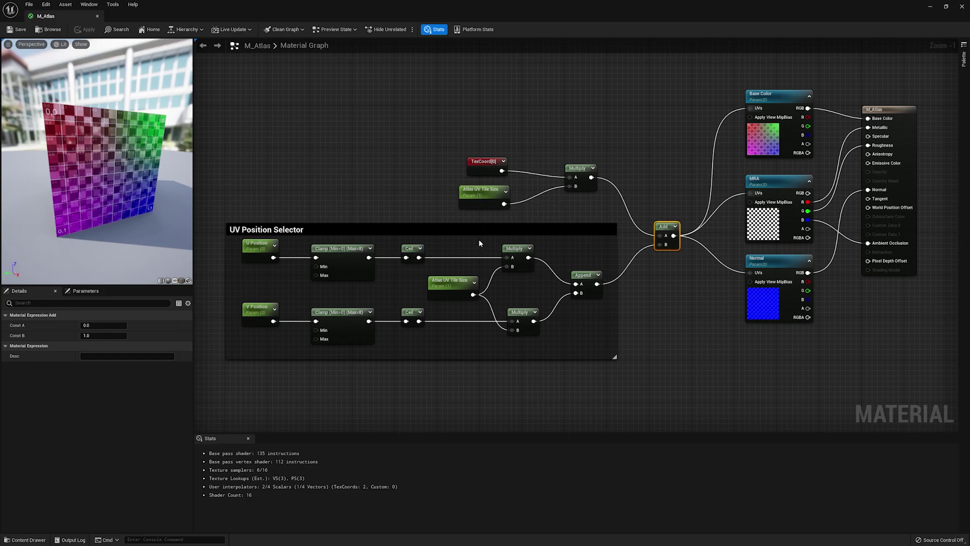
Frame TexCoord, Atlas UV Tile Size and Multiply in a black comment titled 'UV Tile Size'.
right_click_drag(483, 161, 461, 153)
left_click_drag(385, 130, 573, 187)
type("c")
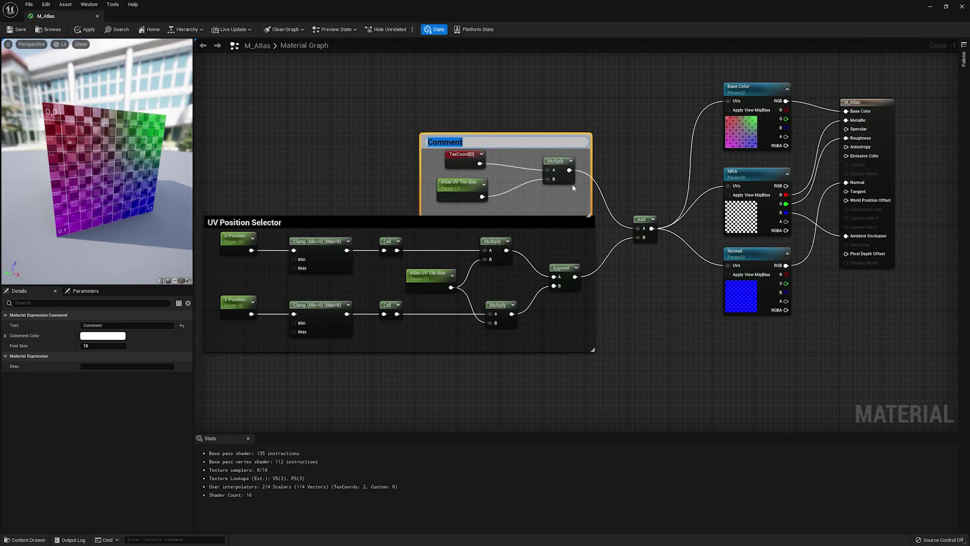
type("UV Tile Size")
key("Return")
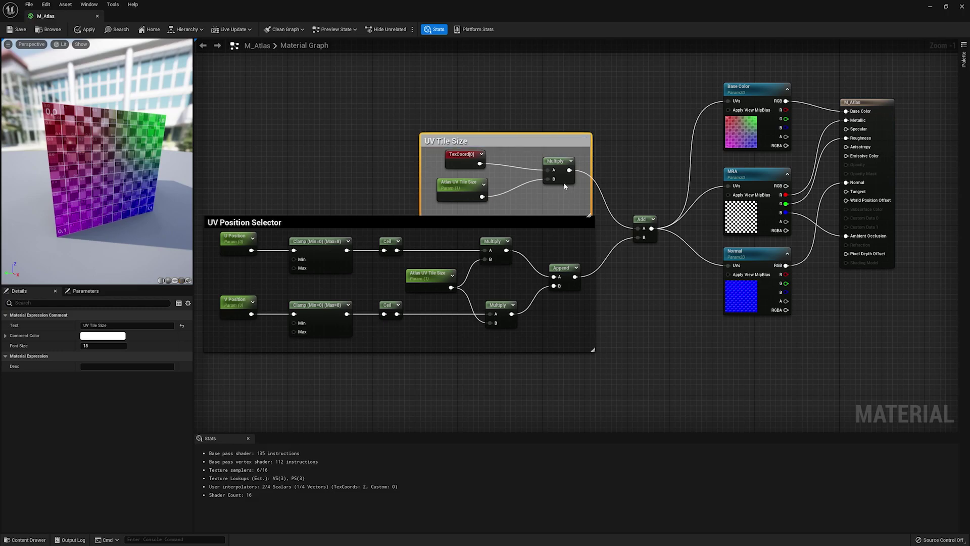
right_click(551, 187)
left_click(122, 335)
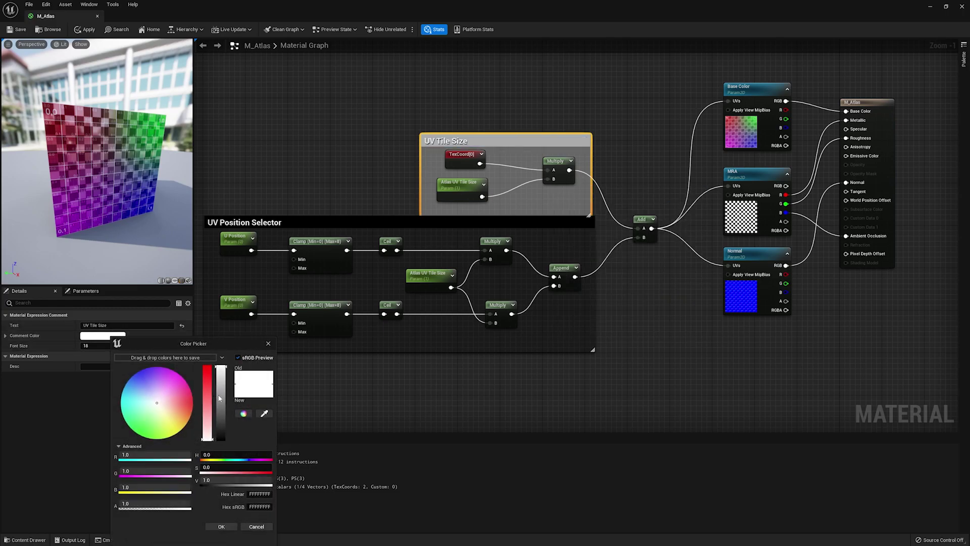
left_click(221, 437)
left_click(221, 527)
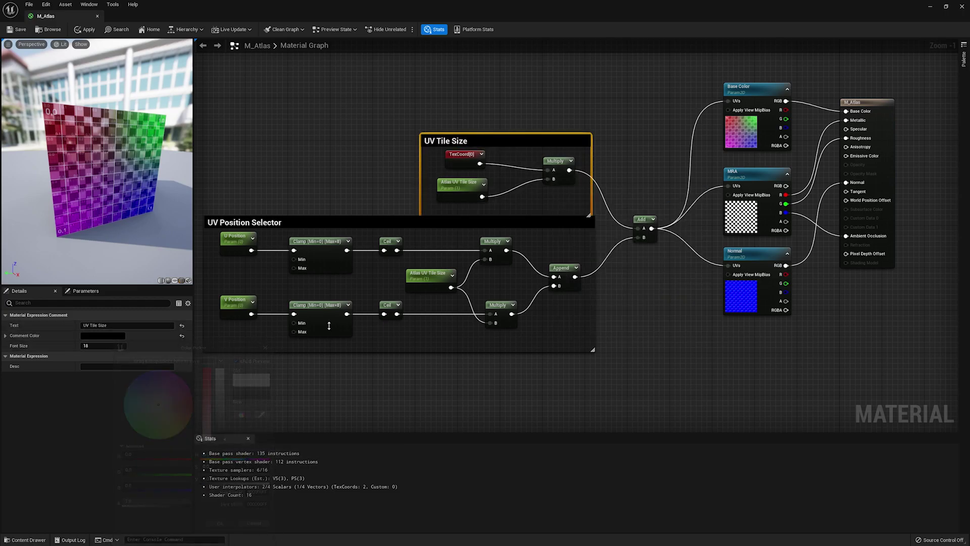
left_click_drag(522, 141, 490, 122)
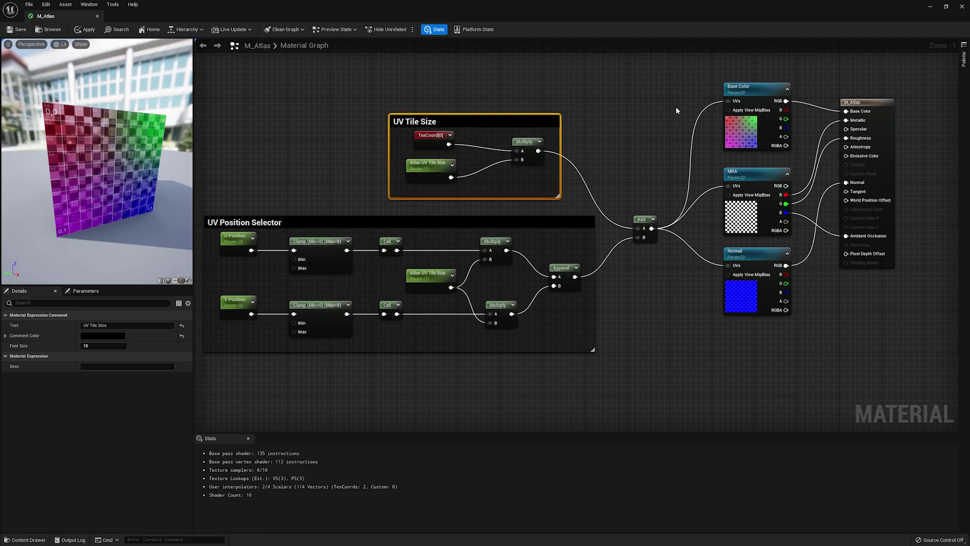
left_click(571, 193)
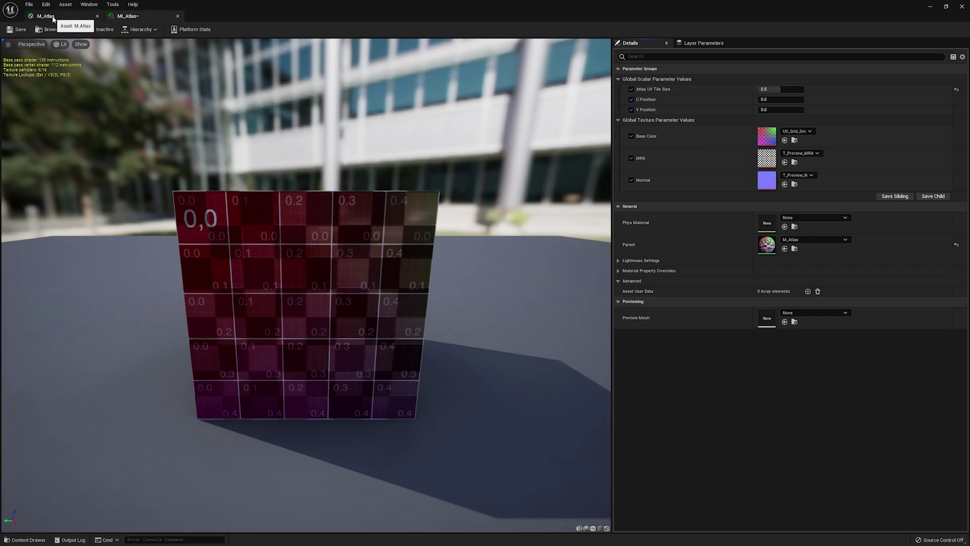
Reset MI_Atlas's Atlas UV Tile Size to its 1.0 default to show the full grid.
left_click(46, 16)
left_click(127, 16)
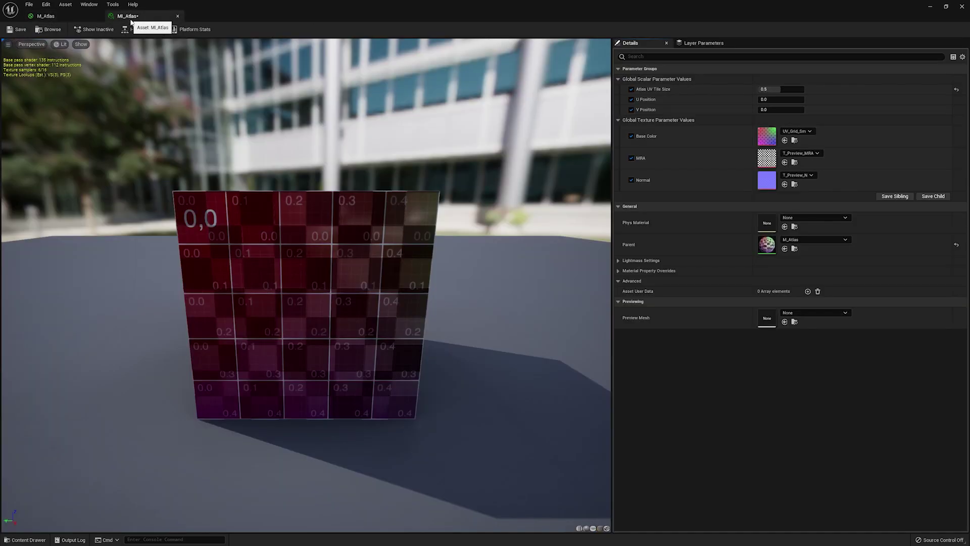
left_click(957, 89)
left_click_drag(319, 264, 275, 357)
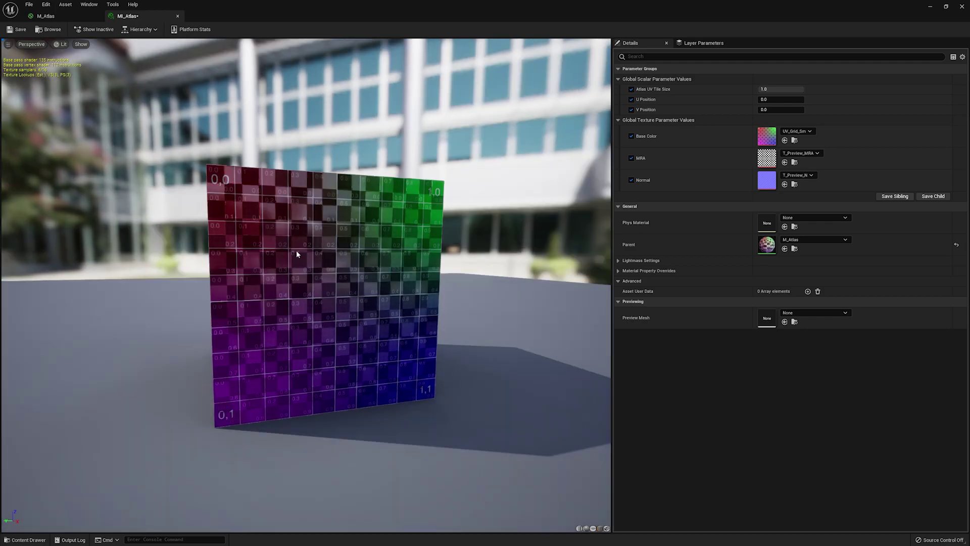
Preview MI_Atlas on a cube and orbit to view it face-on.
left_click(60, 11)
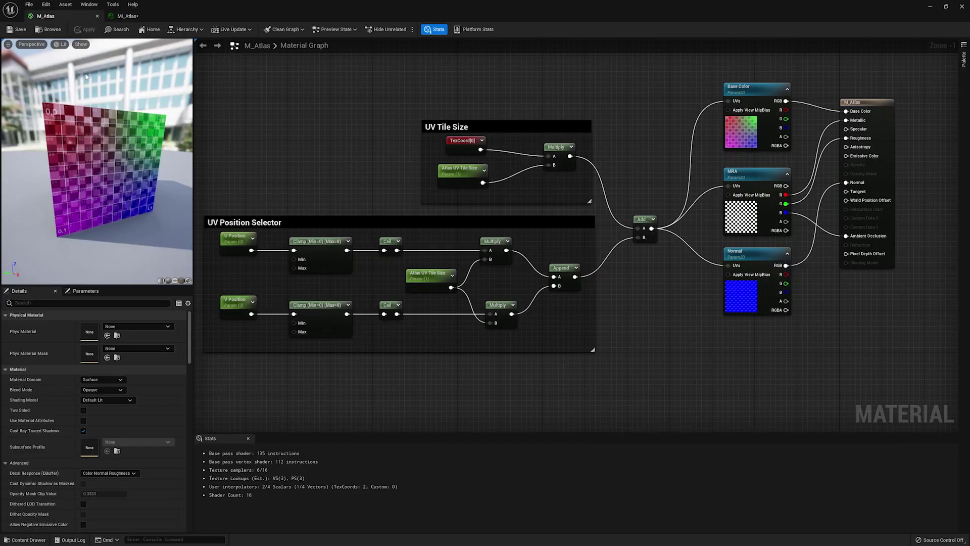
left_click(127, 16)
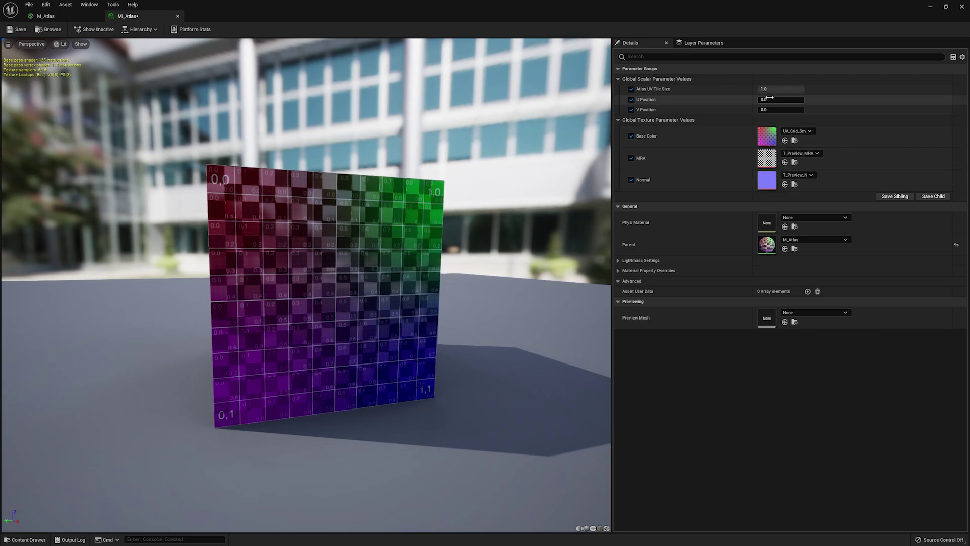
left_click(600, 528)
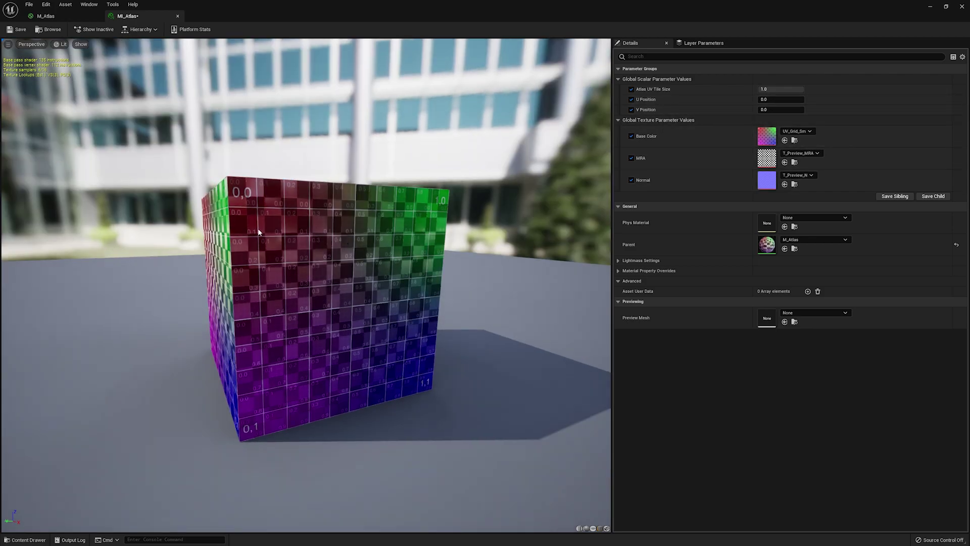
left_click_drag(274, 257, 324, 233)
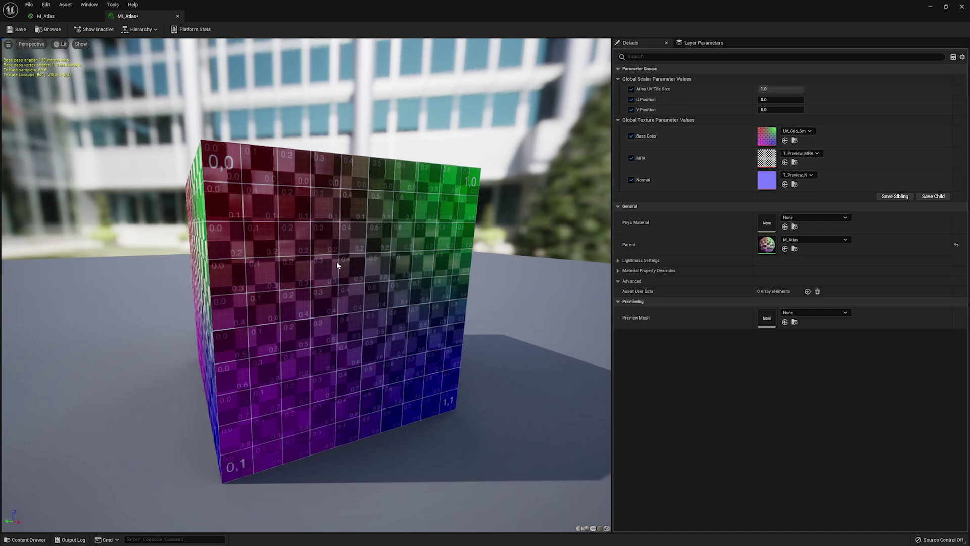
left_click_drag(337, 266, 296, 201)
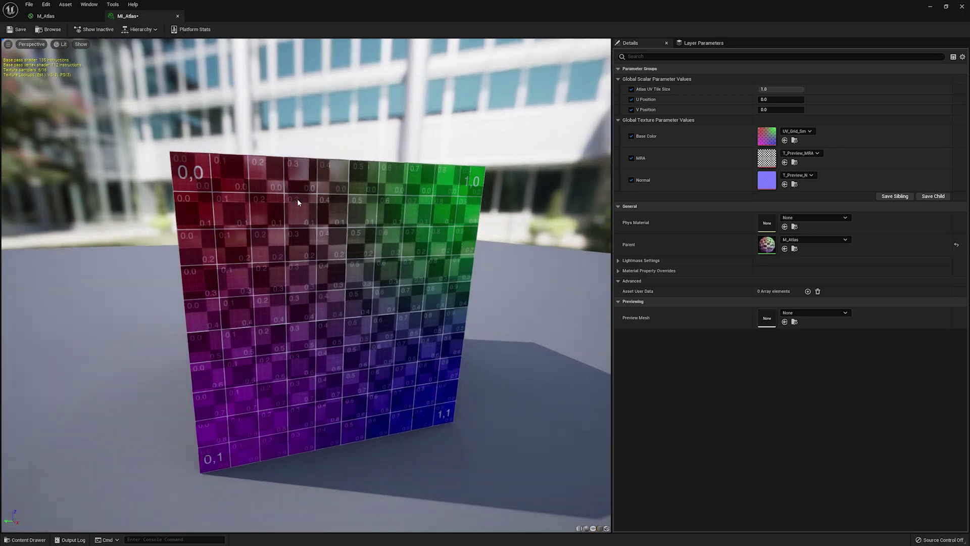
Set Atlas UV Tile Size to 0.5 and both U and V Position to 1.0.
left_click(782, 89)
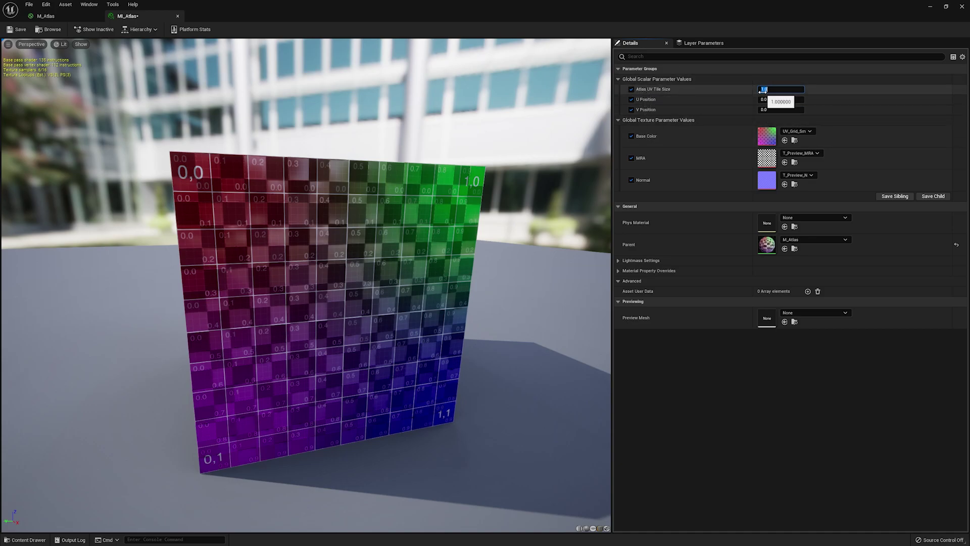
key("Return")
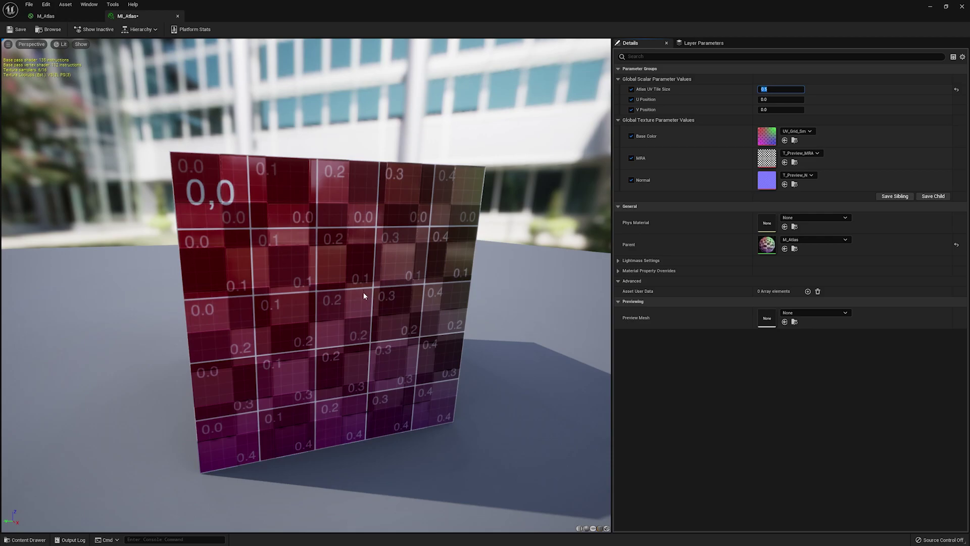
left_click(780, 99)
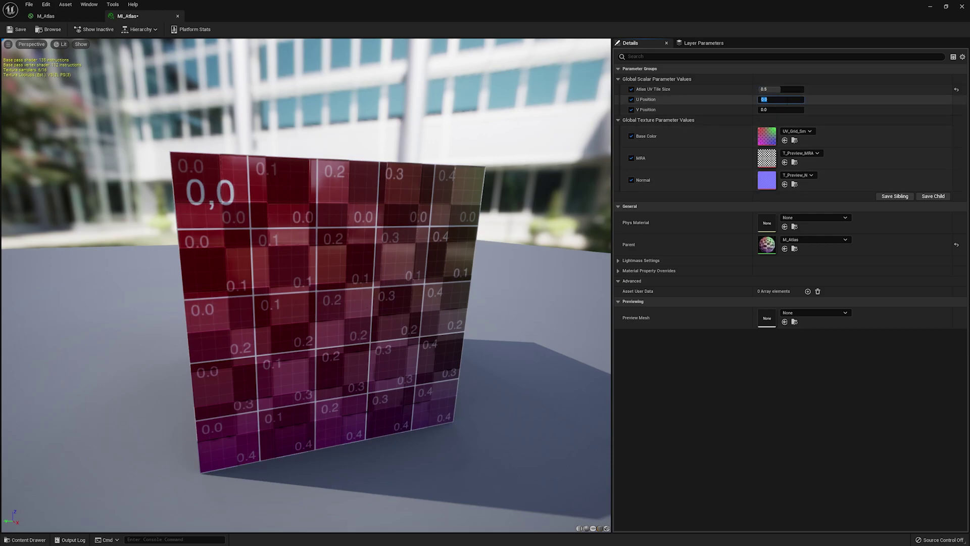
type("1")
key("Return")
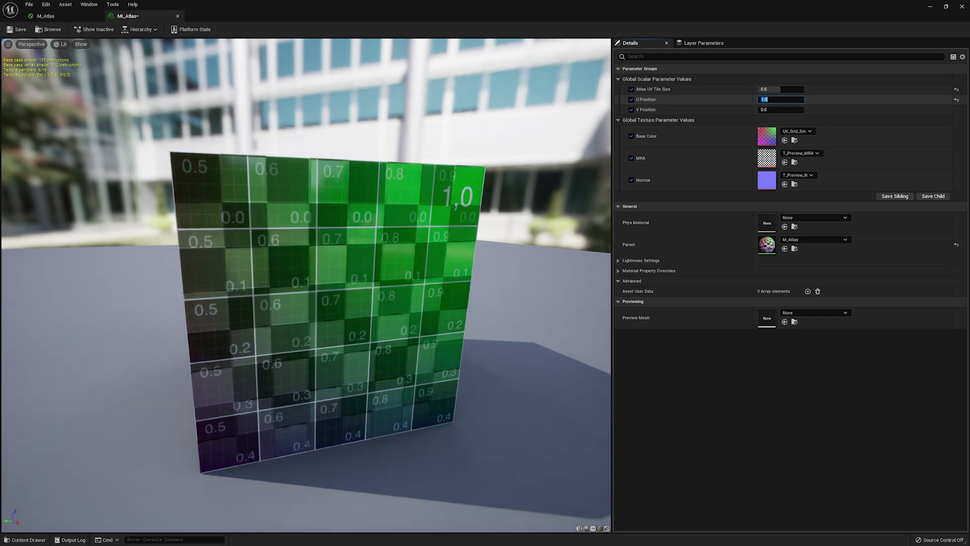
left_click(781, 108)
type("1")
key("Return")
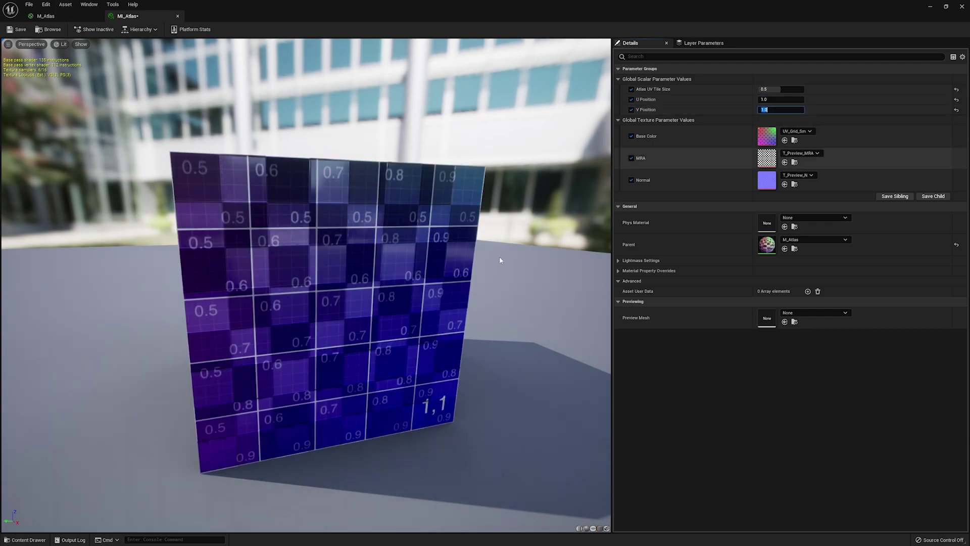
Return U Position and V Position to 0.0.
left_click(781, 99)
type("0")
key("Return")
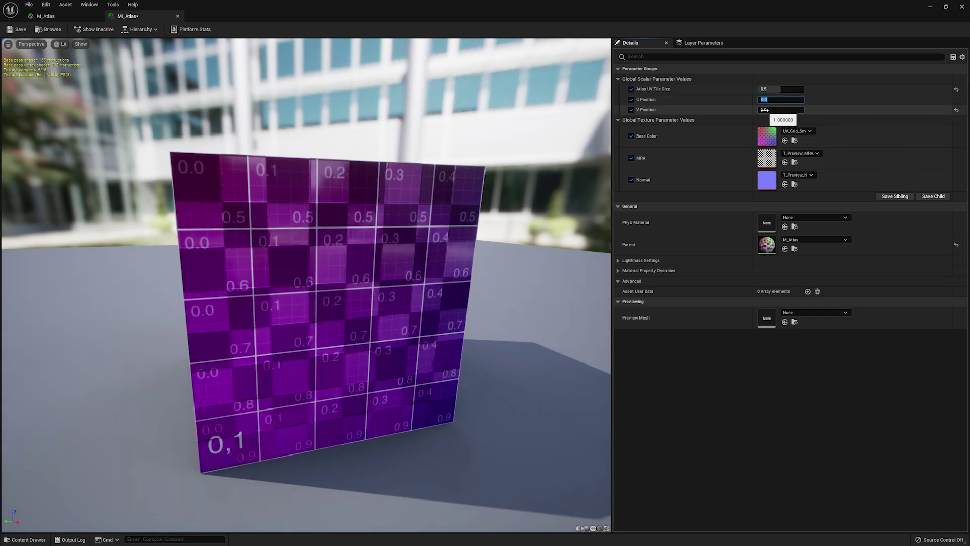
left_click(778, 107)
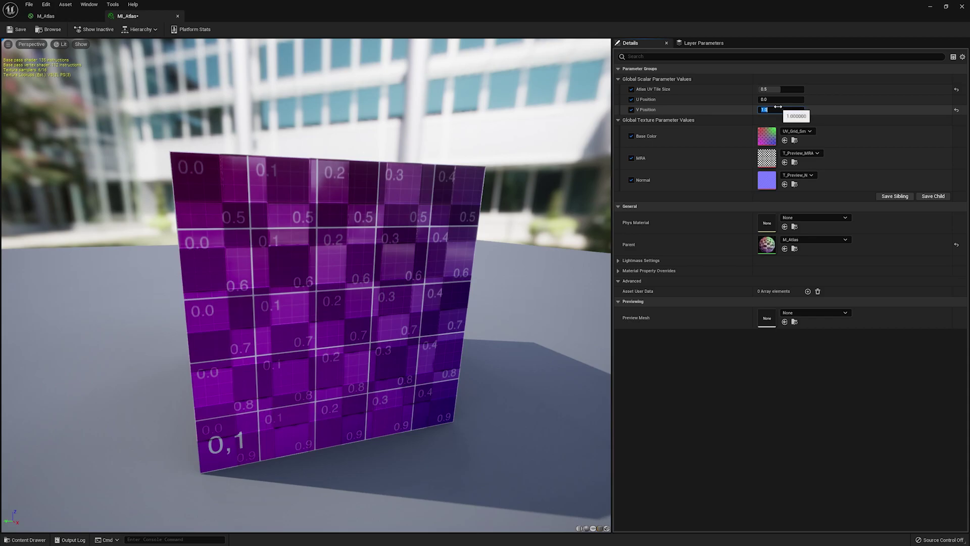
type("0")
key("Return")
Try an Atlas UV Tile Size of 0.25, then restore the 1.0 default.
left_click(778, 89)
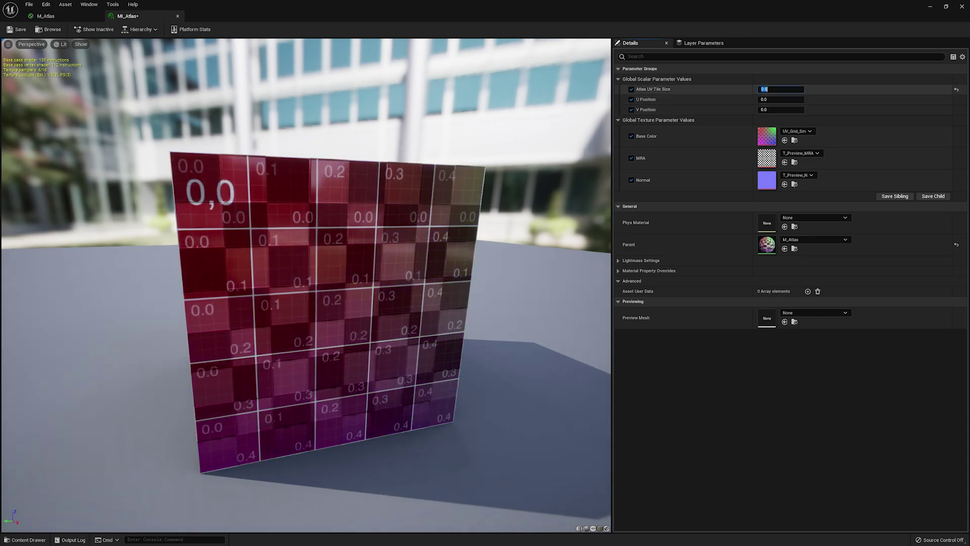
key("BackSpace")
type(".25")
key("Return")
left_click(957, 89)
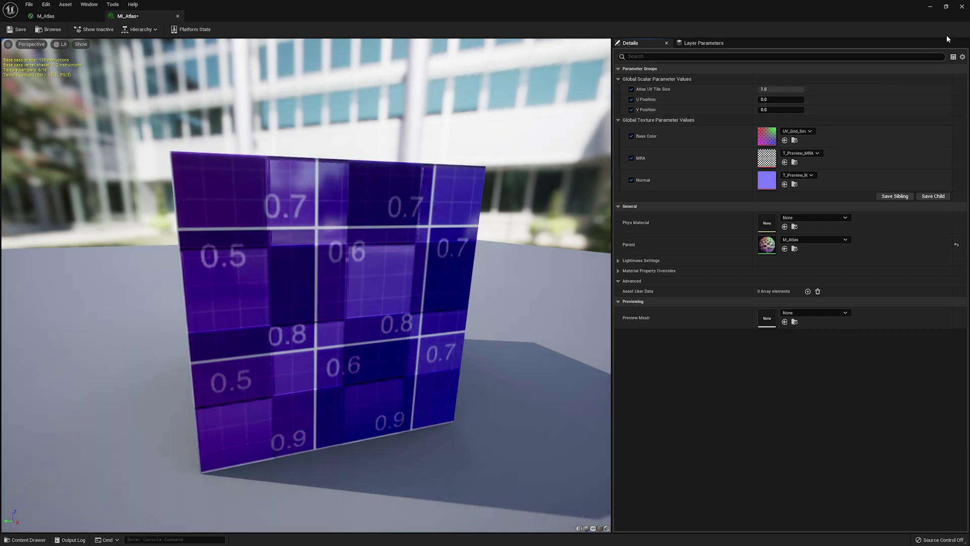
Open MI_PlasmaBlast from the PlasmaBlast folder and its parent M_Atlas4x4Master material.
left_click(931, 7)
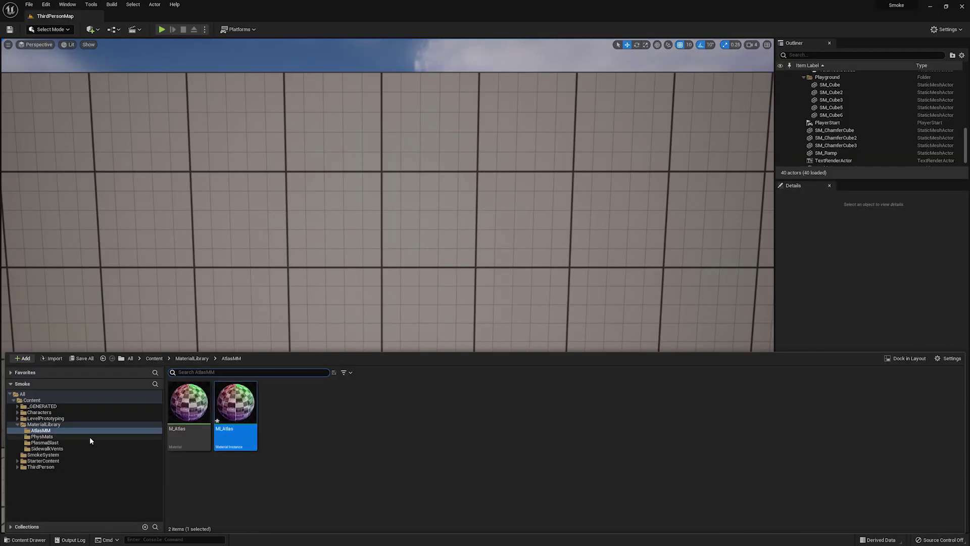
left_click(43, 442)
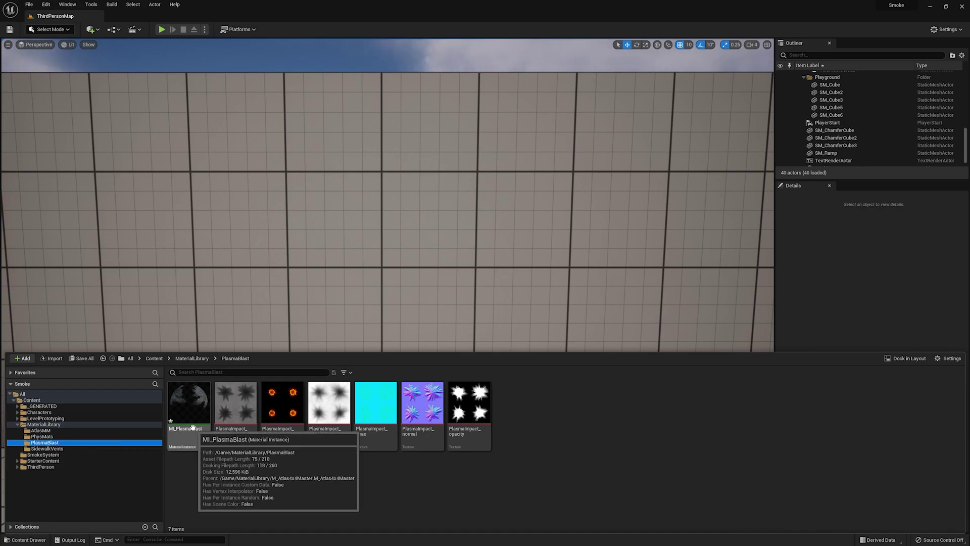
double_click(193, 427)
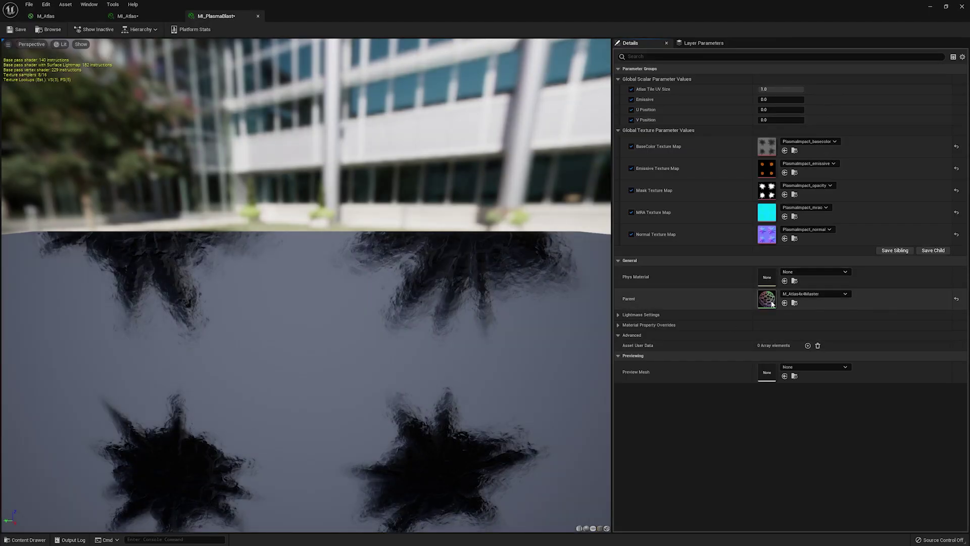
double_click(767, 299)
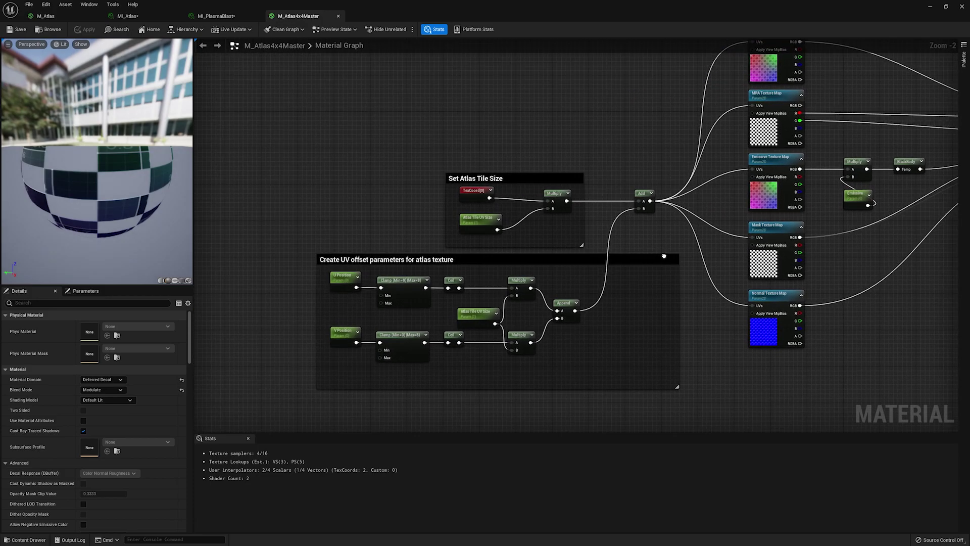
Frame both atlas UV node groups in the M_Atlas4x4Master graph.
left_click_drag(281, 152, 586, 363)
key("f")
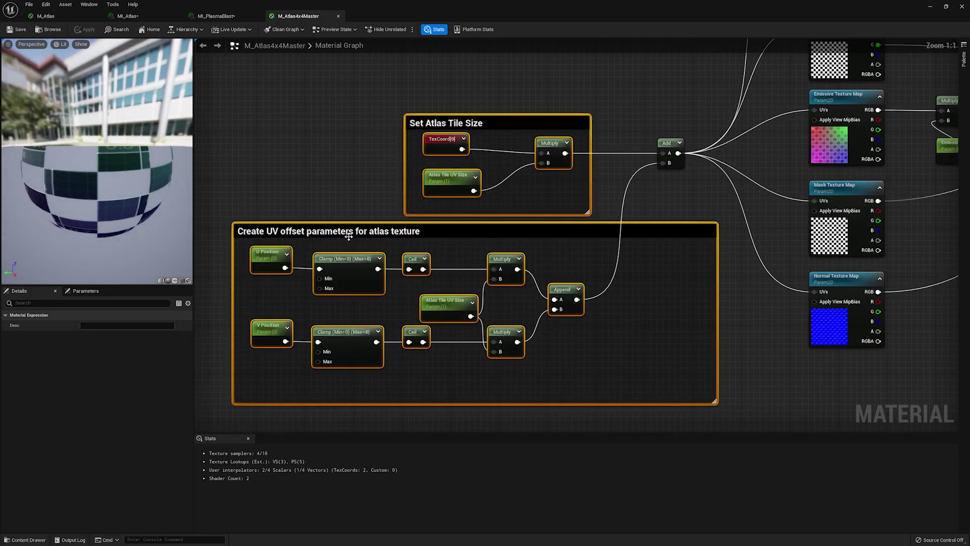
scroll(606, 330, "down", 1)
left_click(605, 329)
scroll(606, 318, "down", 1)
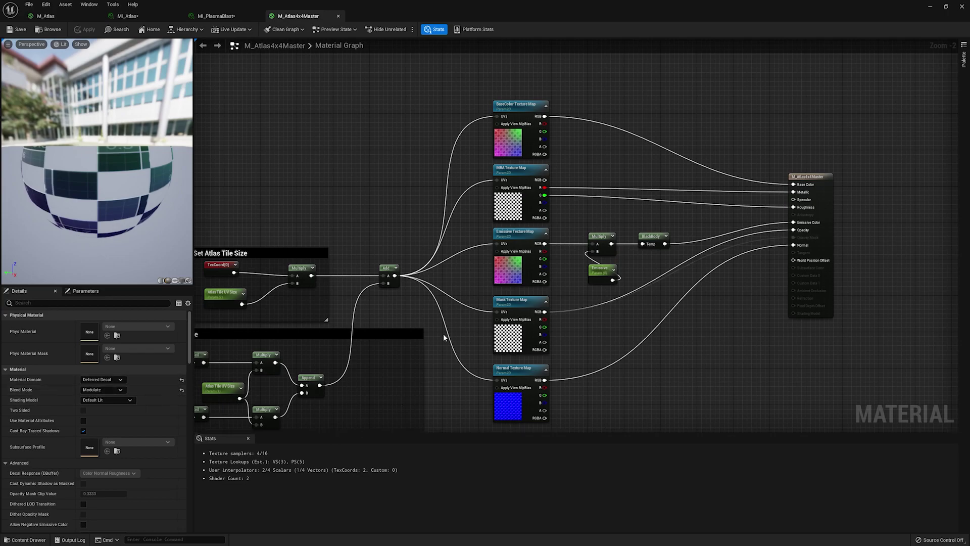
scroll(644, 289, "up", 2)
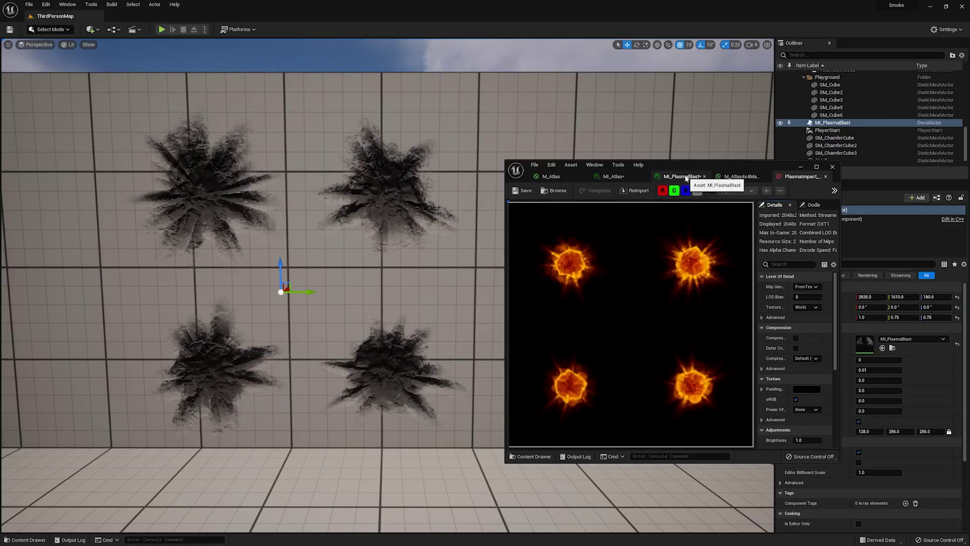
Change MI_PlasmaBlast's atlas tile size from its old value to 0.5.
left_click(683, 176)
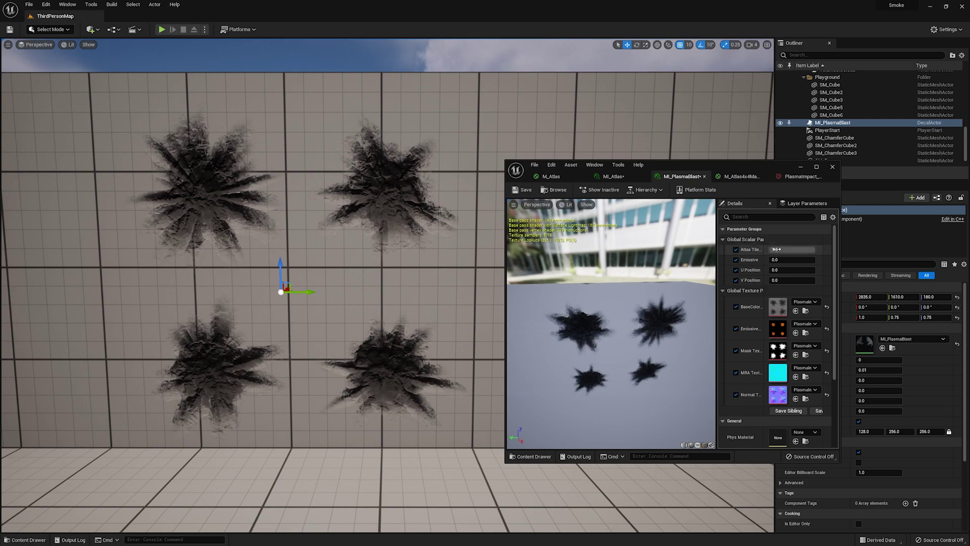
left_click(782, 250)
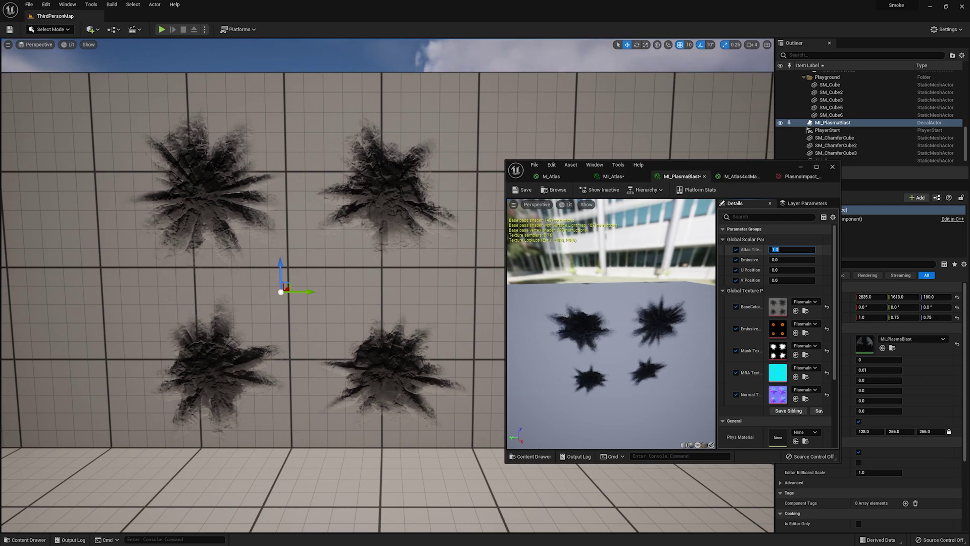
key("BackSpace")
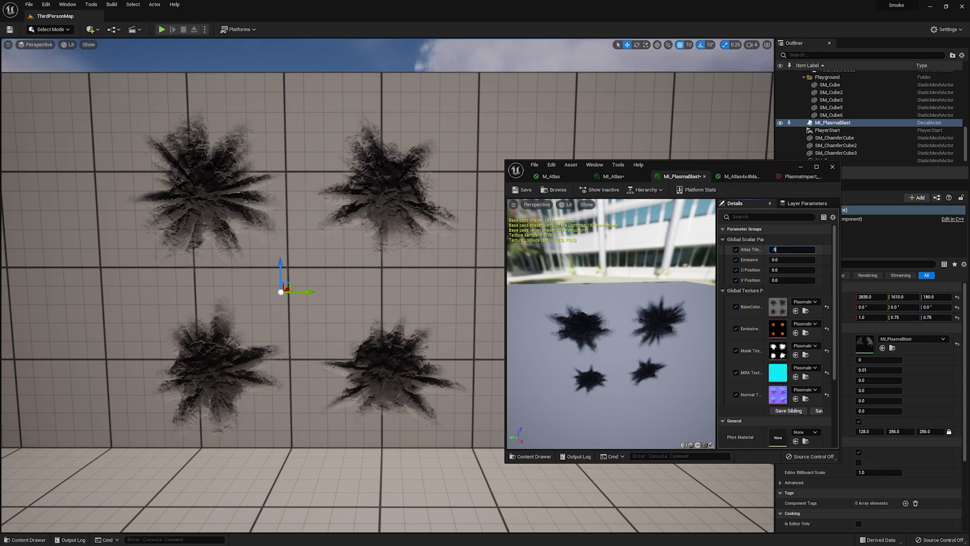
type(".5")
key("Return")
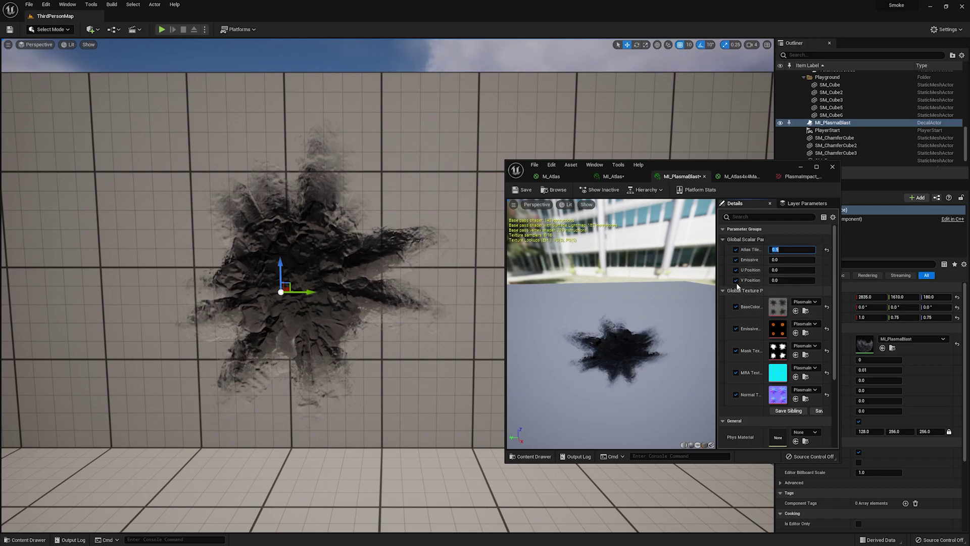
Set MI_PlasmaBlast's U Position to 1.0 and Emissive strength to 4000.
left_click(788, 269)
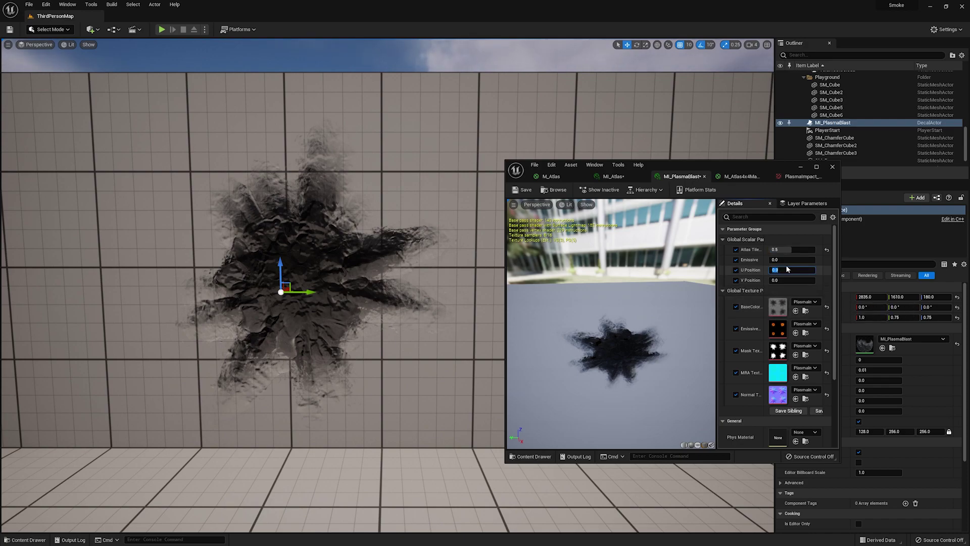
type("1")
key("Return")
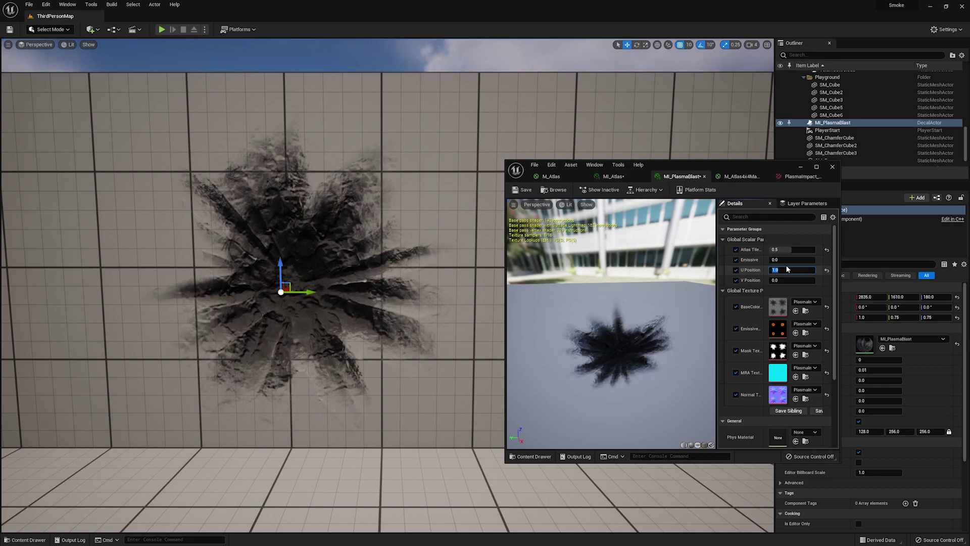
left_click(781, 260)
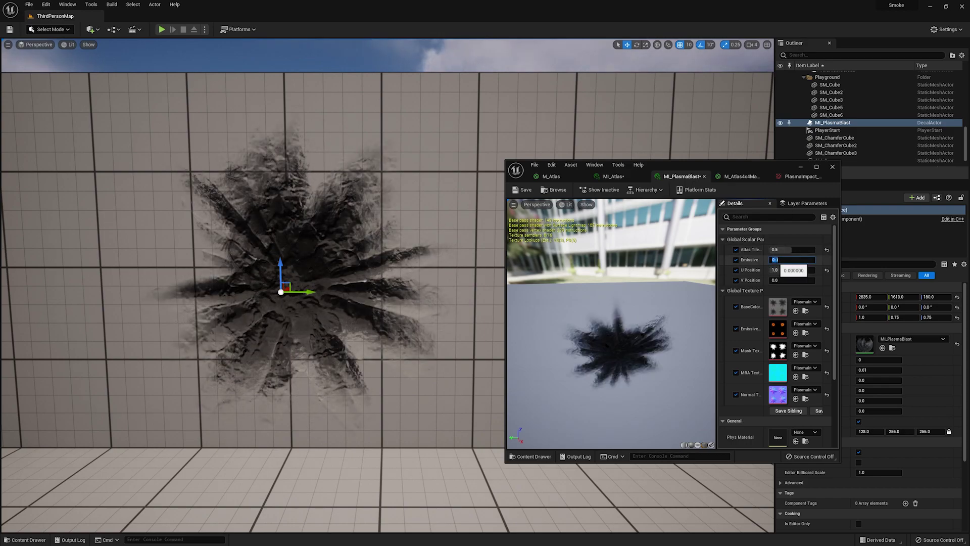
type("4000")
key("Return")
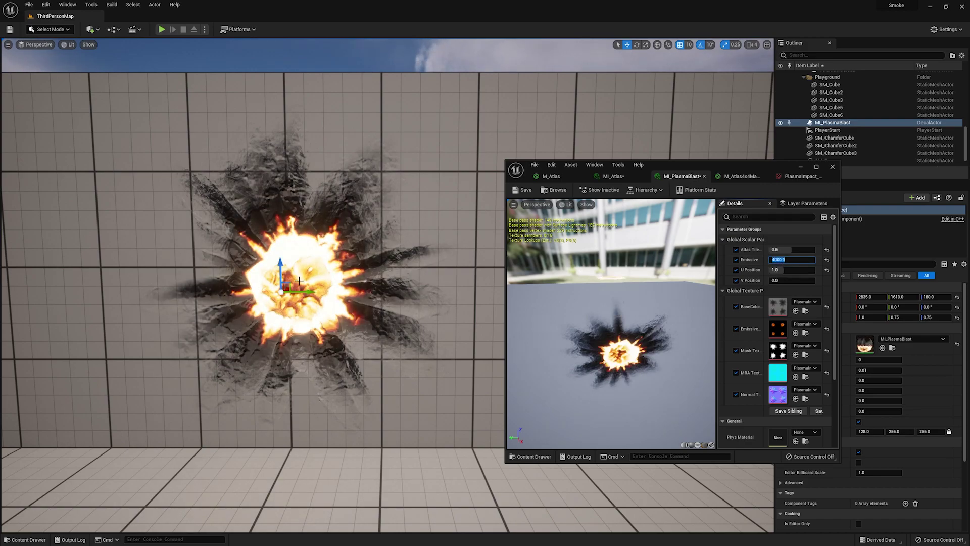
Set V Position to 1.0 so the decal shows a single fiery blast tile.
right_click(301, 283)
left_click(301, 276)
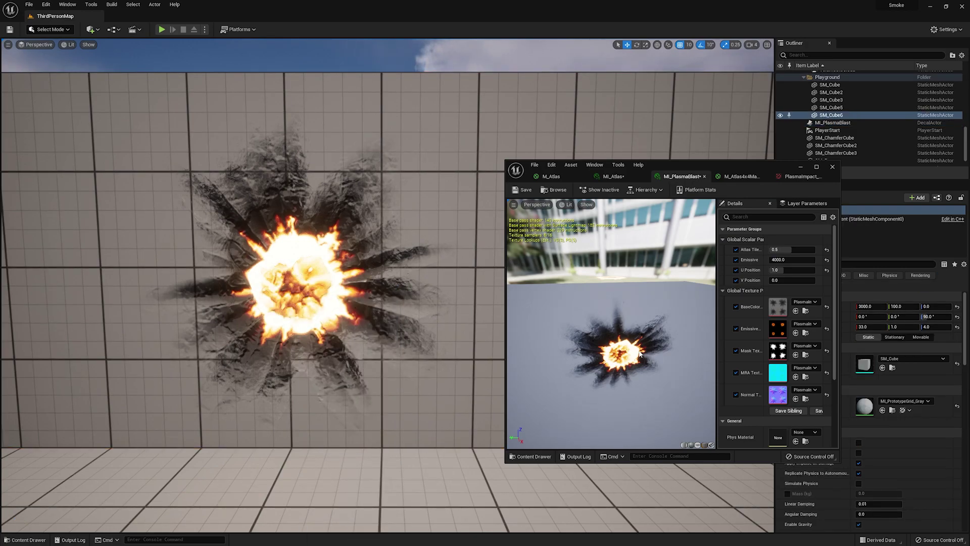
left_click_drag(641, 353, 638, 381)
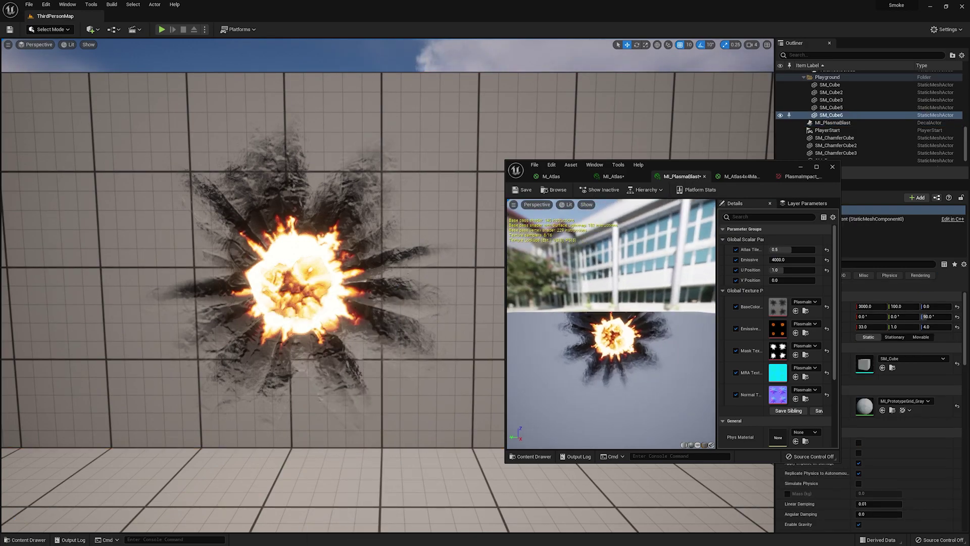
left_click(789, 281)
type("1")
key("Return")
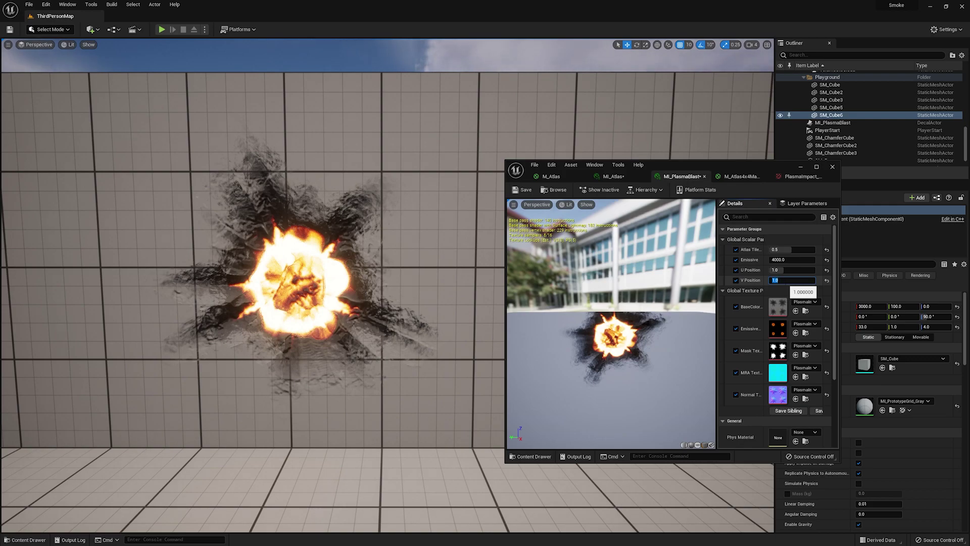
Compare the decal with the PlasmaImpact_emissive texture, then view the zoomed-out M_Atlas4x4Master graph.
left_click(784, 177)
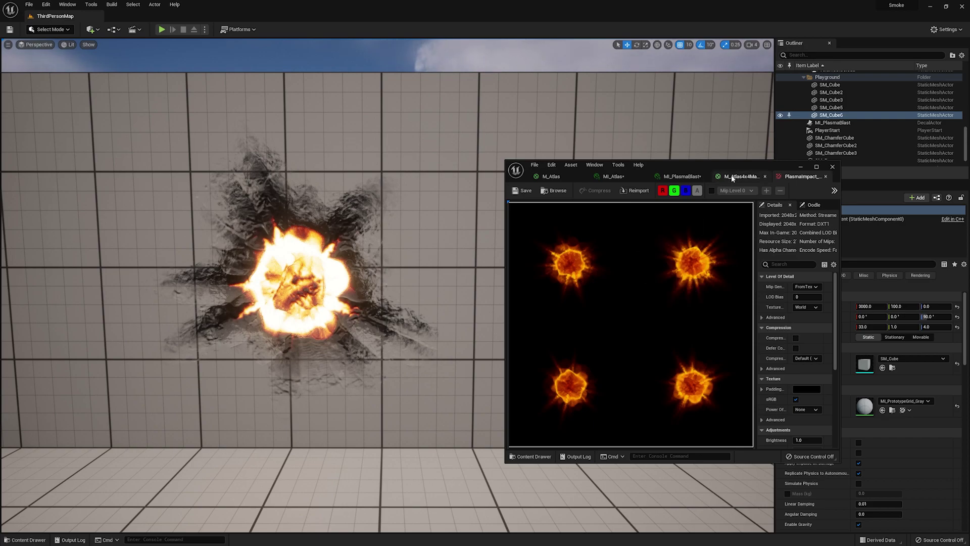
left_click(682, 176)
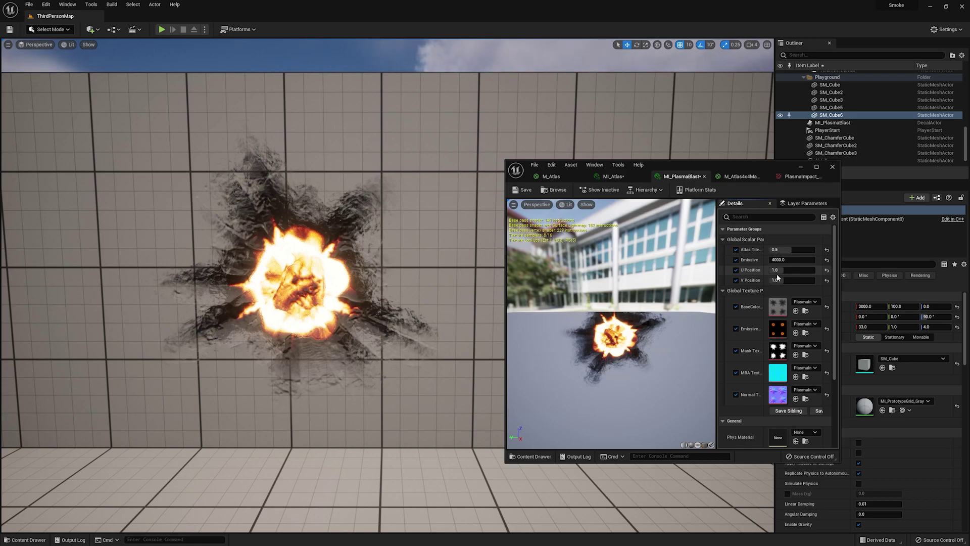
left_click(746, 176)
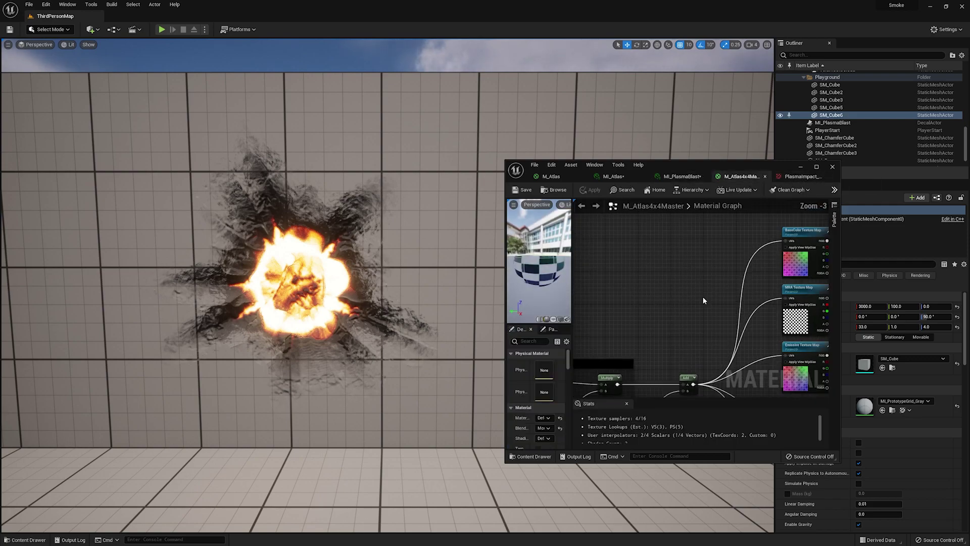
scroll(702, 296, "down", 3)
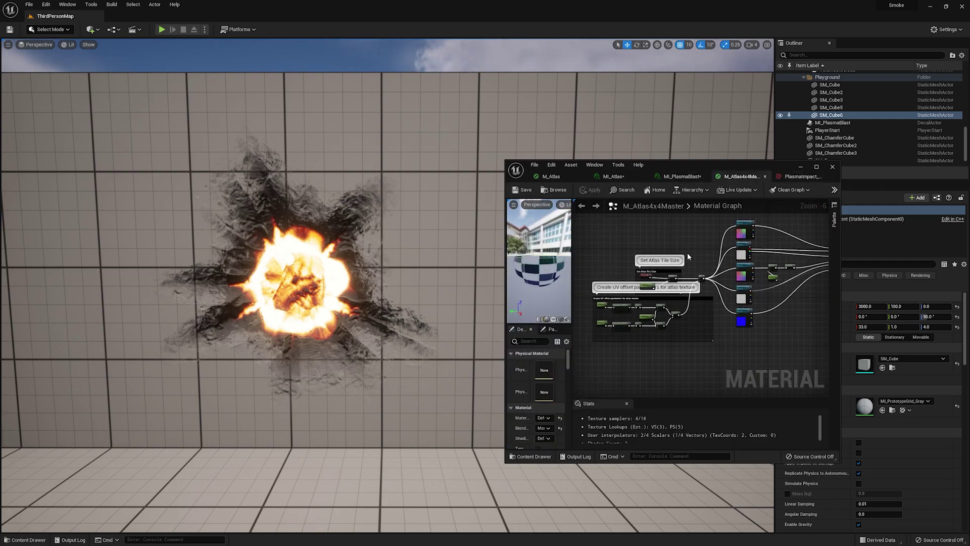